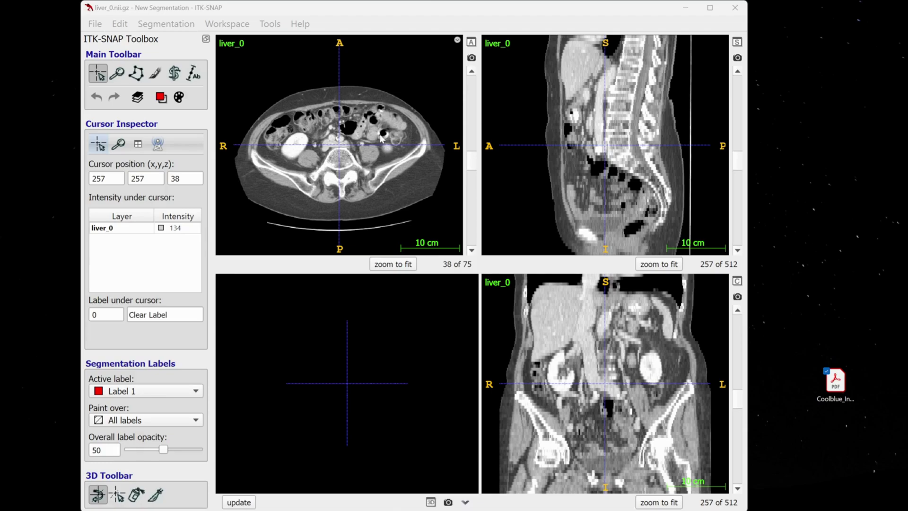
Move the axial view to slice 64 of 75, where the liver fills the abdomen
{"action": "left_click_drag", "start_coordinate": [468, 168], "coordinate": [483, 219]}
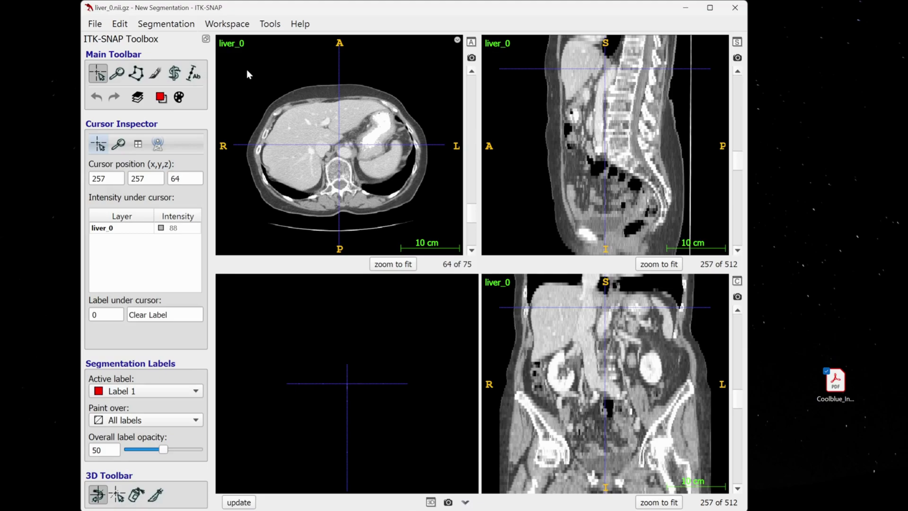
Open Contrast Adjustment, reset the contrast, and place the inspector beside the slice views
{"action": "left_click", "coordinate": [267, 25]}
{"action": "mouse_move", "coordinate": [379, 60]}
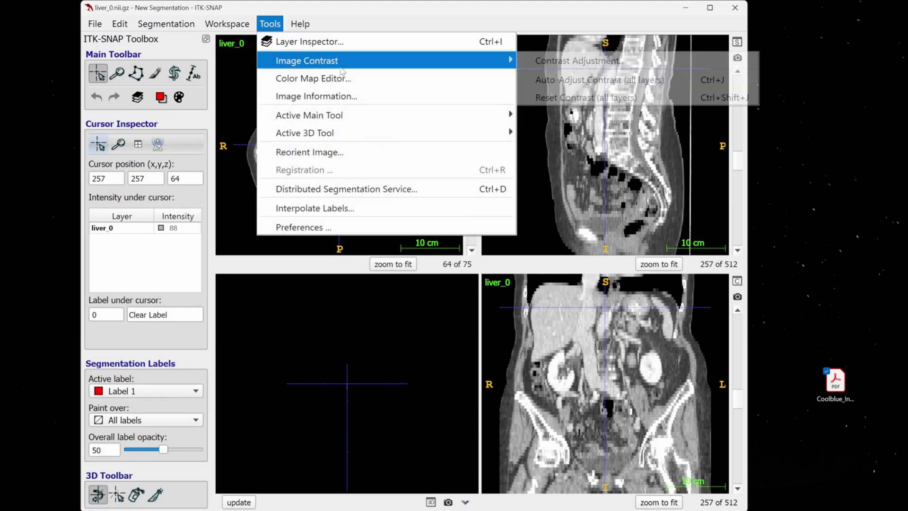
{"action": "left_click", "coordinate": [577, 61]}
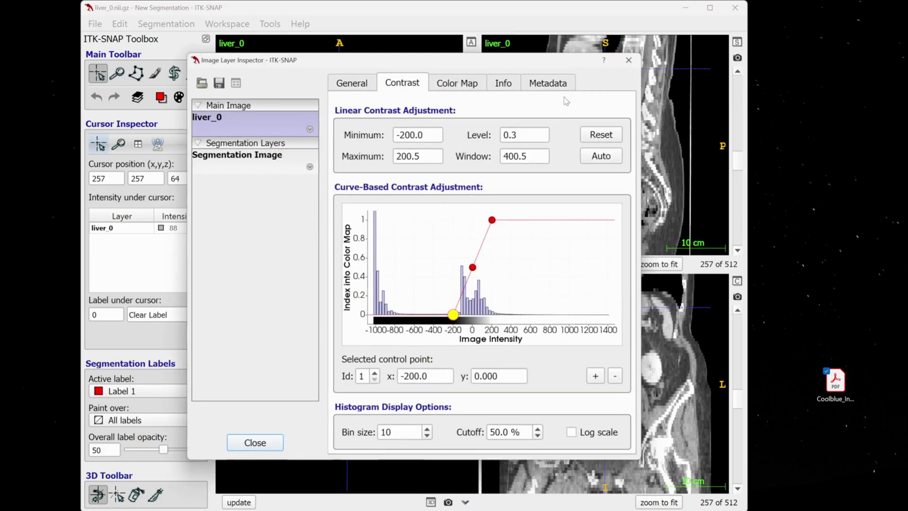
{"action": "left_click", "coordinate": [601, 135]}
{"action": "left_click_drag", "start_coordinate": [465, 64], "coordinate": [194, 105]}
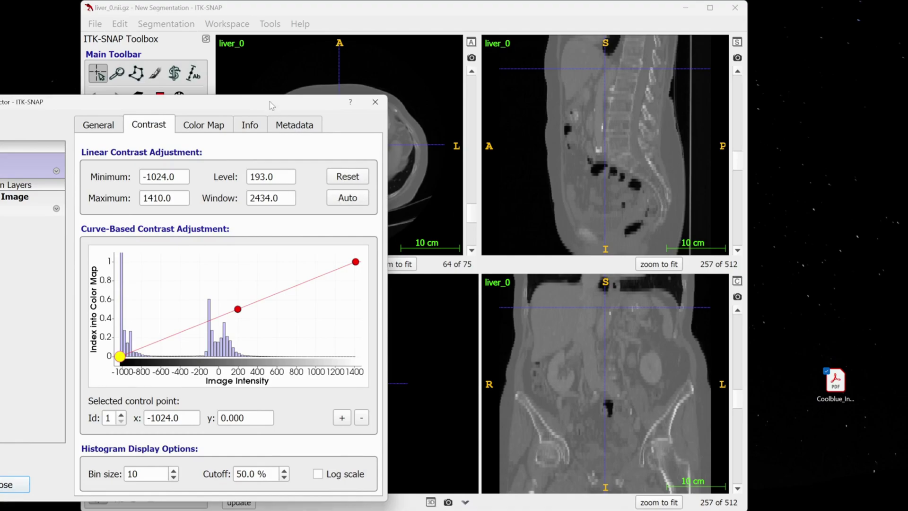
{"action": "left_click_drag", "start_coordinate": [271, 102], "coordinate": [762, 77]}
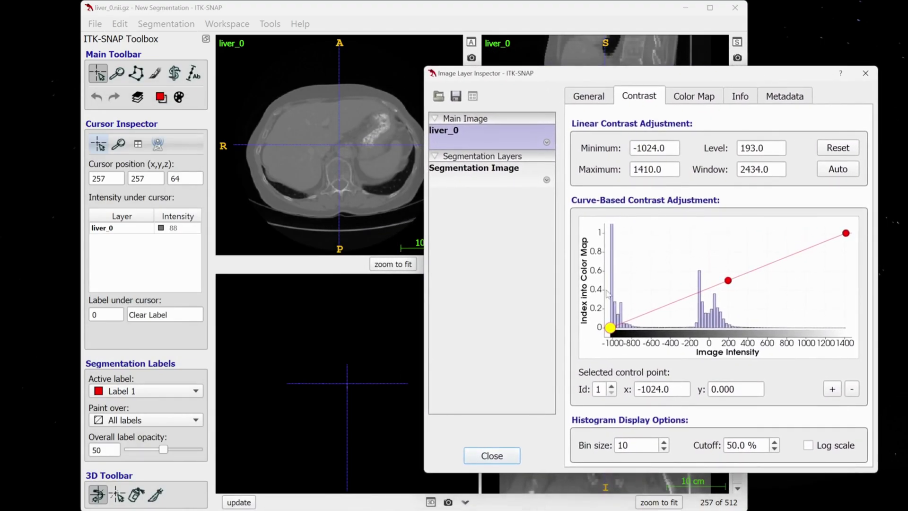
Narrow the contrast curve around soft tissue and set the minimum intensity to -200.2
{"action": "left_click_drag", "start_coordinate": [847, 233], "coordinate": [738, 233]}
{"action": "left_click_drag", "start_coordinate": [610, 327], "coordinate": [707, 313]}
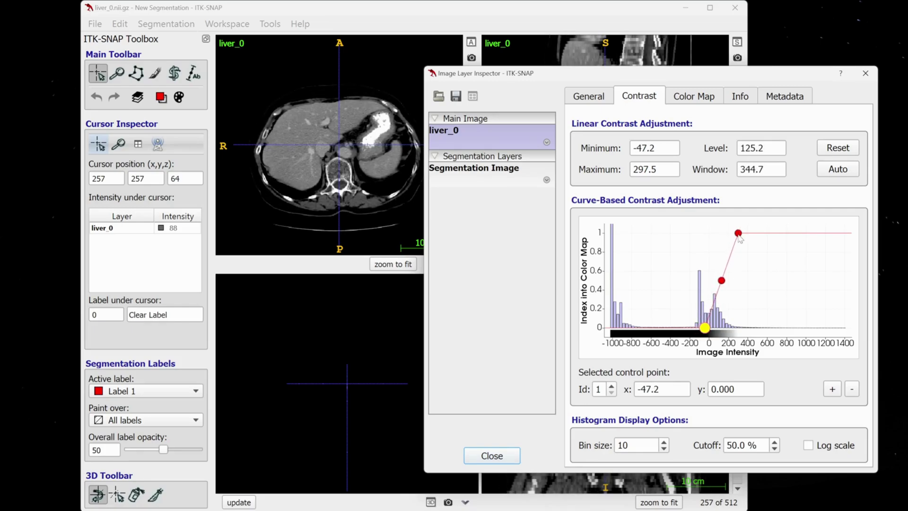
{"action": "left_click_drag", "start_coordinate": [738, 233], "coordinate": [732, 233]}
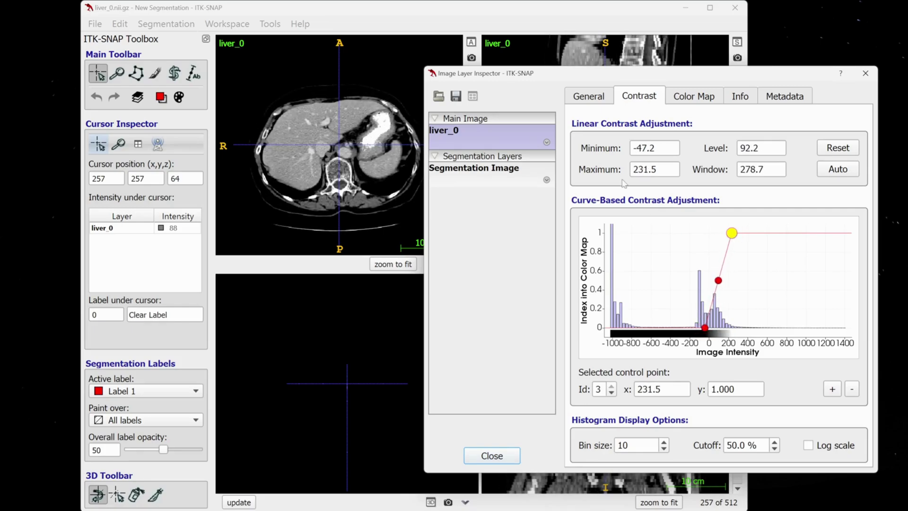
{"action": "double_click", "coordinate": [645, 148]}
{"action": "type", "text": "-200"}
{"action": "key", "text": "Return"}
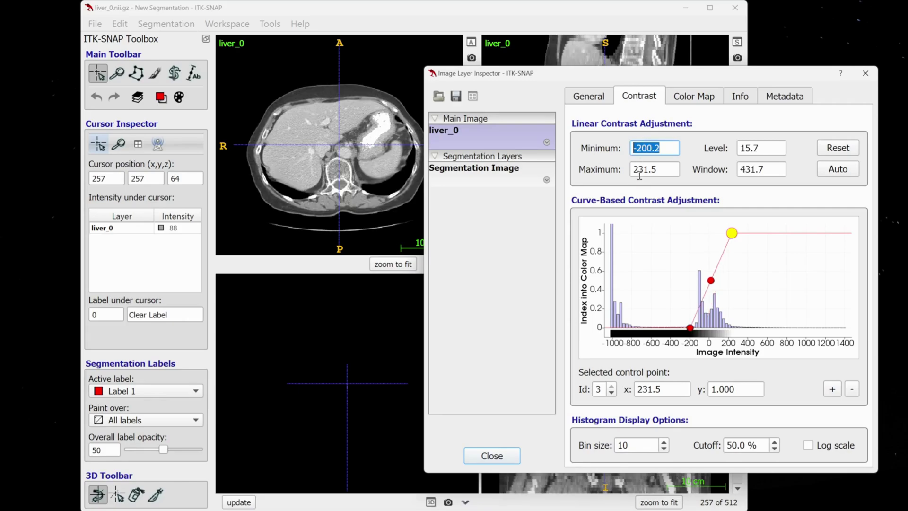
Set the maximum intensity to 200.5 and close the Image Layer Inspector
{"action": "left_click_drag", "start_coordinate": [634, 171], "coordinate": [641, 172]}
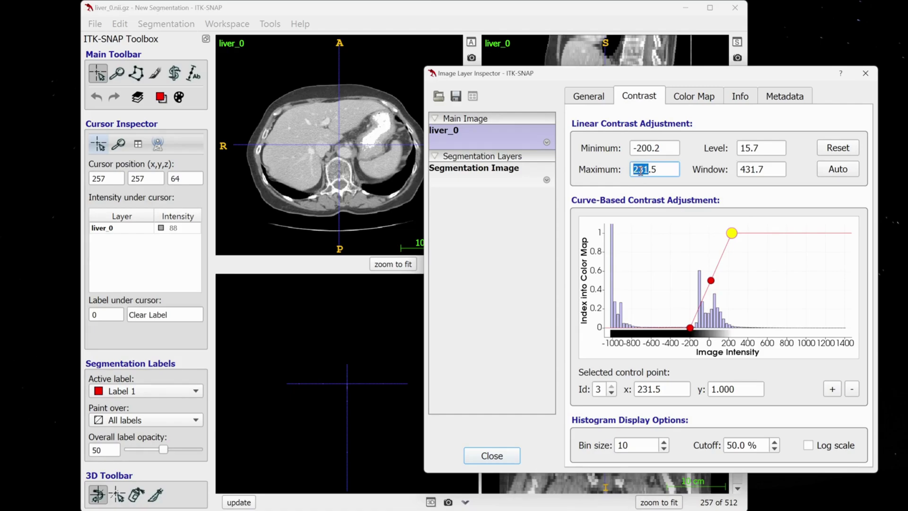
{"action": "type", "text": "200"}
{"action": "key", "text": "Return"}
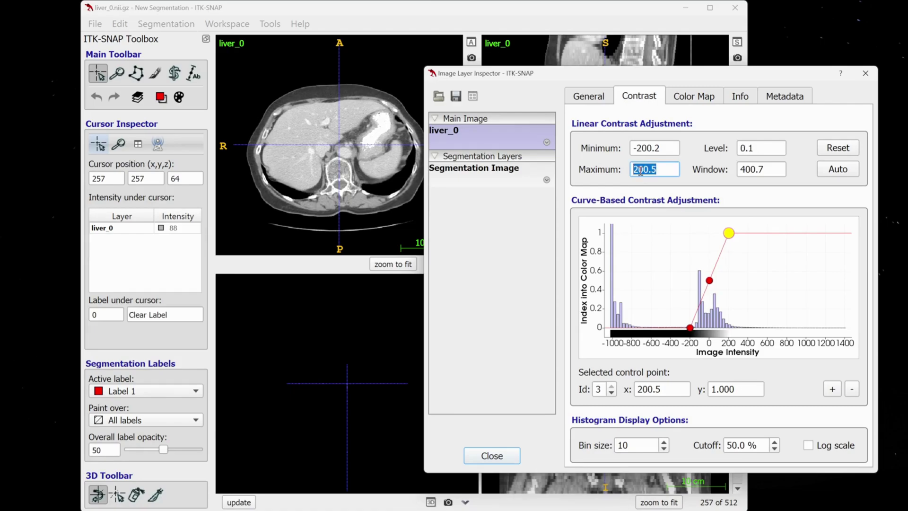
{"action": "scroll", "coordinate": [275, 173], "scroll_direction": "down", "scroll_amount": 2}
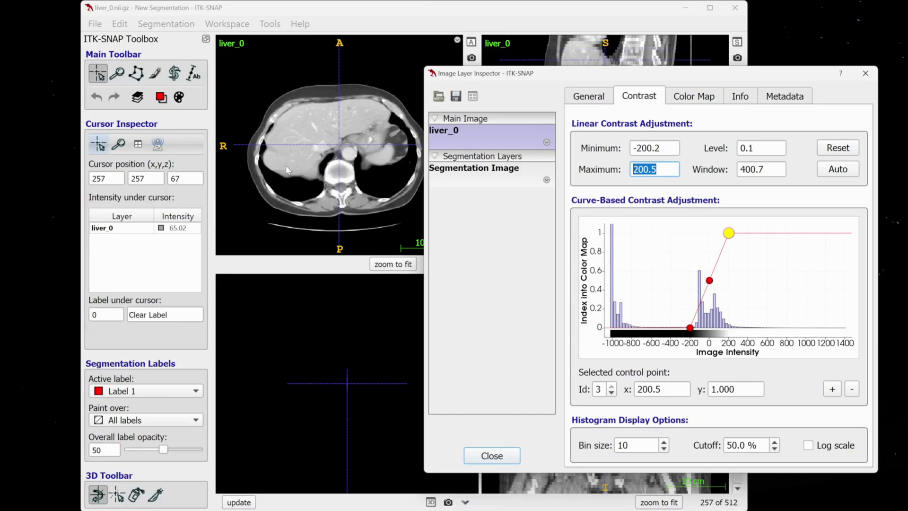
{"action": "scroll", "coordinate": [372, 116], "scroll_direction": "up", "scroll_amount": 3}
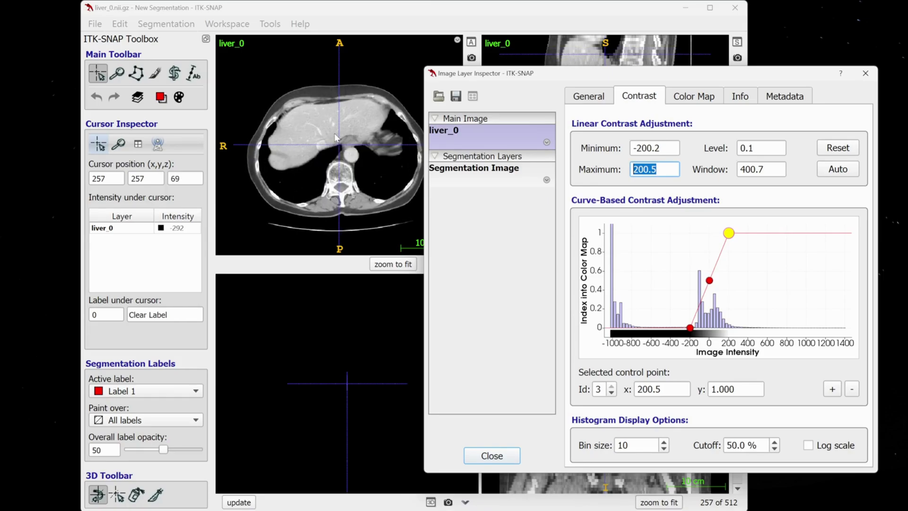
{"action": "scroll", "coordinate": [337, 138], "scroll_direction": "down", "scroll_amount": 1}
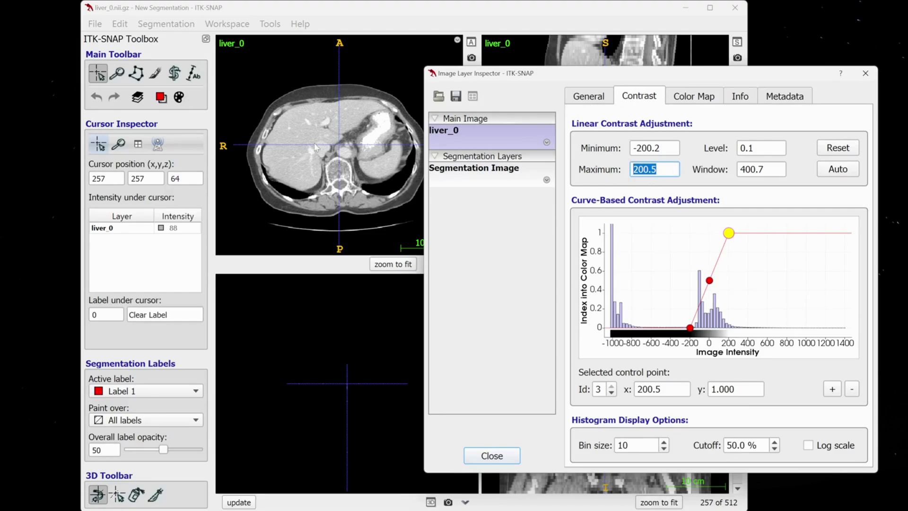
{"action": "left_click", "coordinate": [866, 74]}
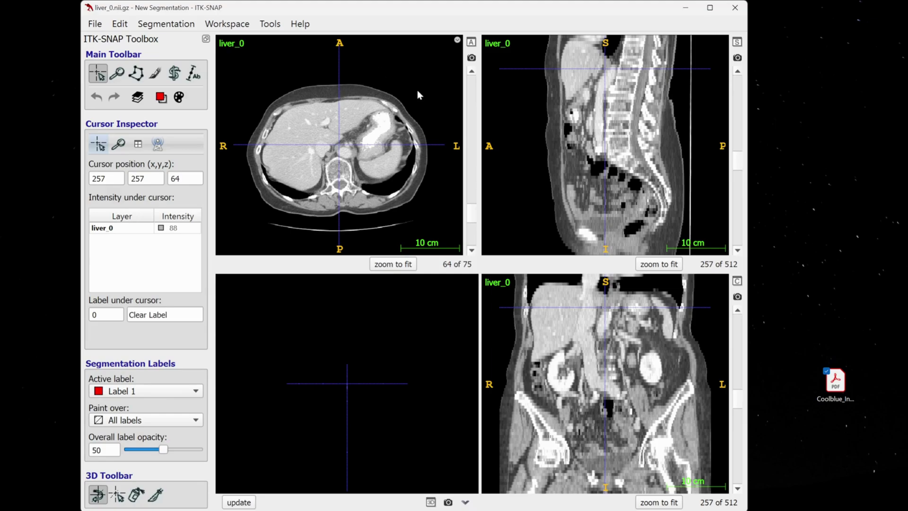
Expand the axial view to the full window, maximise ITK-SNAP, and fit the slice on screen
{"action": "left_click", "coordinate": [470, 42]}
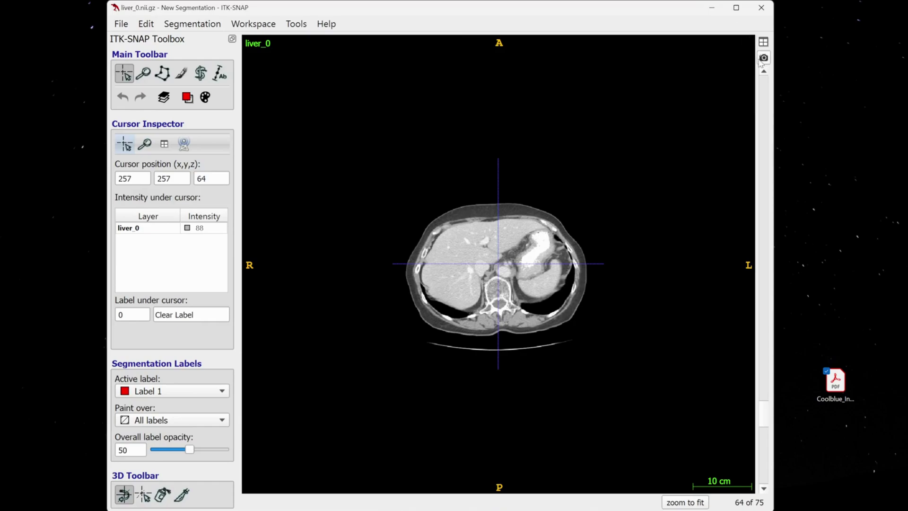
{"action": "left_click", "coordinate": [764, 42]}
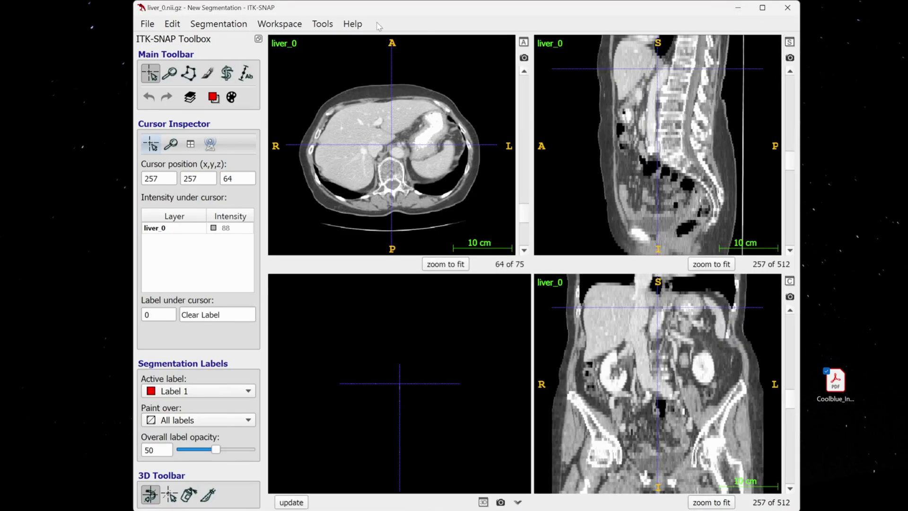
{"action": "left_click", "coordinate": [524, 43]}
{"action": "mouse_move", "coordinate": [557, 235]}
{"action": "right_mouse_down"}
{"action": "mouse_move", "coordinate": [547, 227]}
{"action": "mouse_move", "coordinate": [541, 233]}
{"action": "right_mouse_up"}
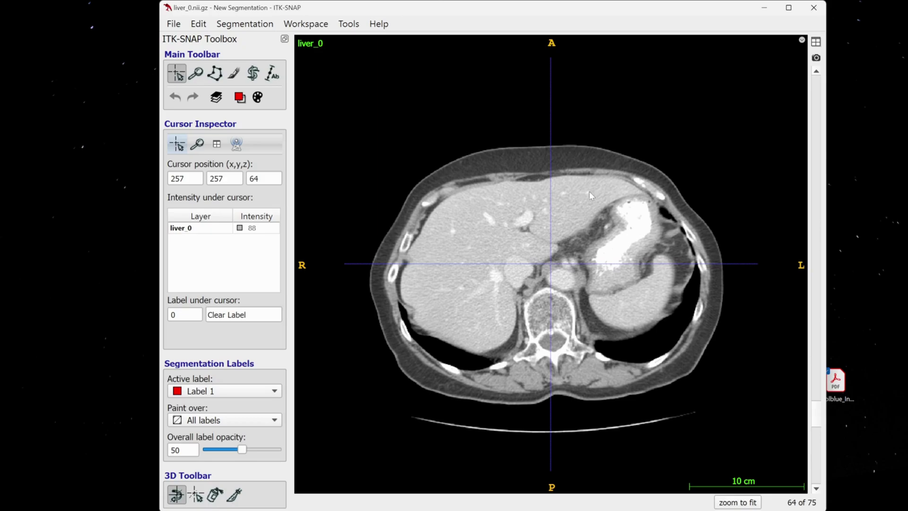
{"action": "left_click", "coordinate": [789, 7]}
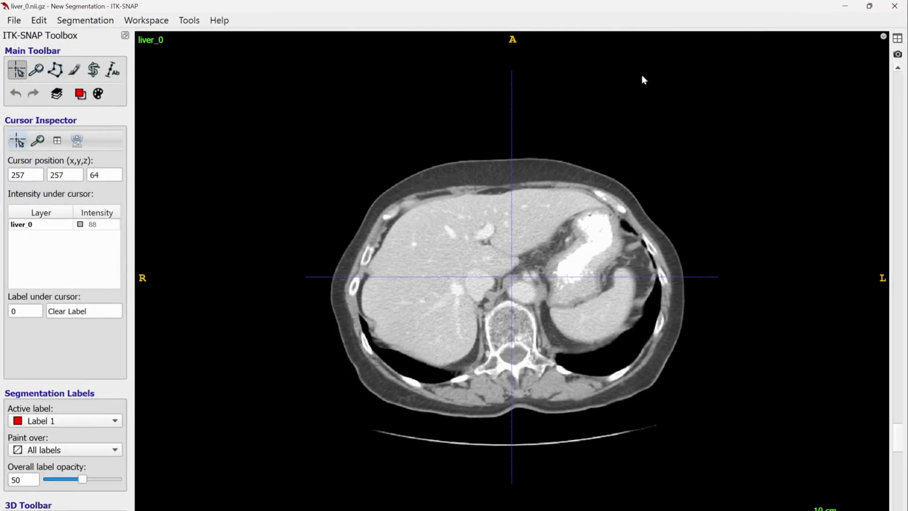
{"action": "right_click_drag", "start_coordinate": [492, 231], "coordinate": [495, 234]}
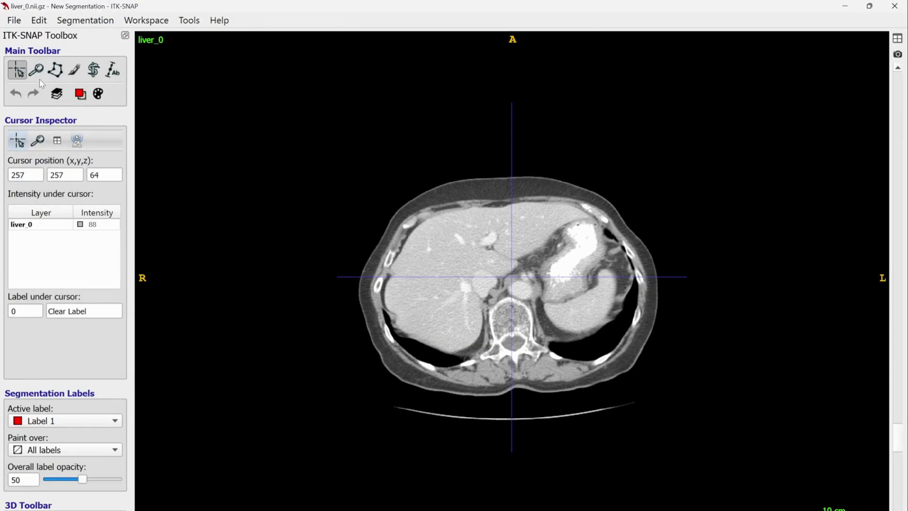
Paint Label 1 strokes on the liver with square then round brushes, then choose the adaptive brush
{"action": "left_click", "coordinate": [76, 71]}
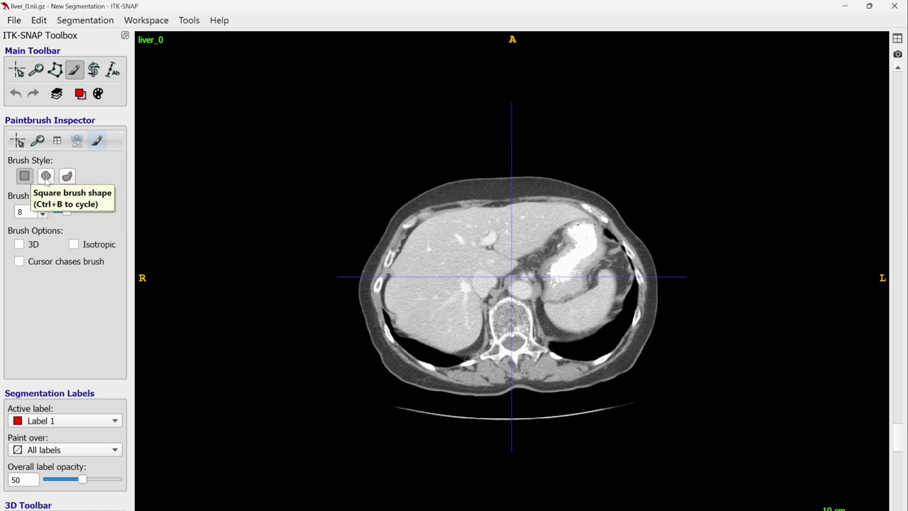
{"action": "mouse_move", "coordinate": [433, 247]}
{"action": "left_mouse_down"}
{"action": "mouse_move", "coordinate": [455, 258]}
{"action": "mouse_move", "coordinate": [507, 235]}
{"action": "left_mouse_up"}
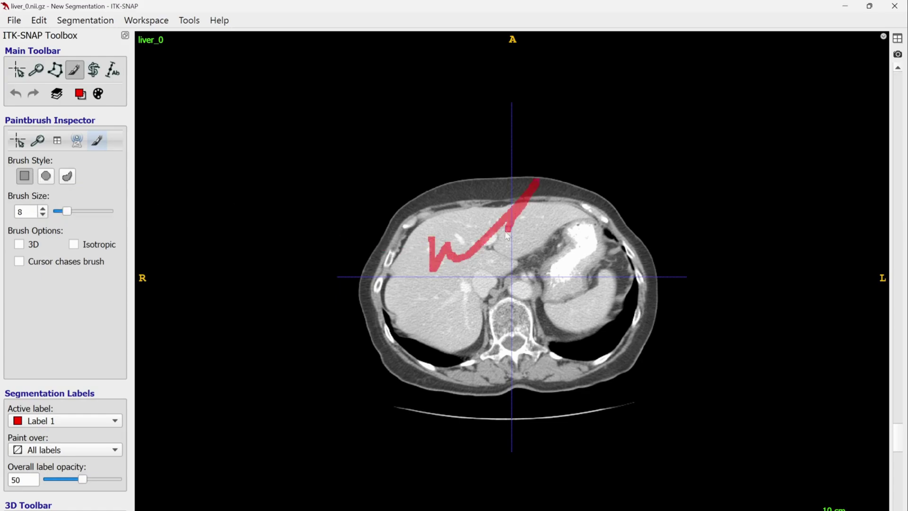
{"action": "left_click", "coordinate": [46, 176]}
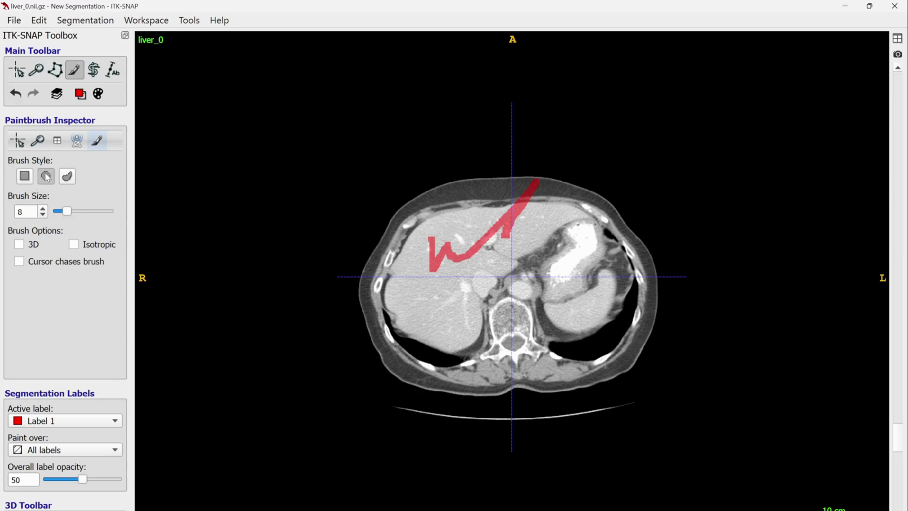
{"action": "mouse_move", "coordinate": [454, 258]}
{"action": "left_mouse_down"}
{"action": "mouse_move", "coordinate": [441, 309]}
{"action": "mouse_move", "coordinate": [445, 296]}
{"action": "mouse_move", "coordinate": [427, 312]}
{"action": "left_mouse_up"}
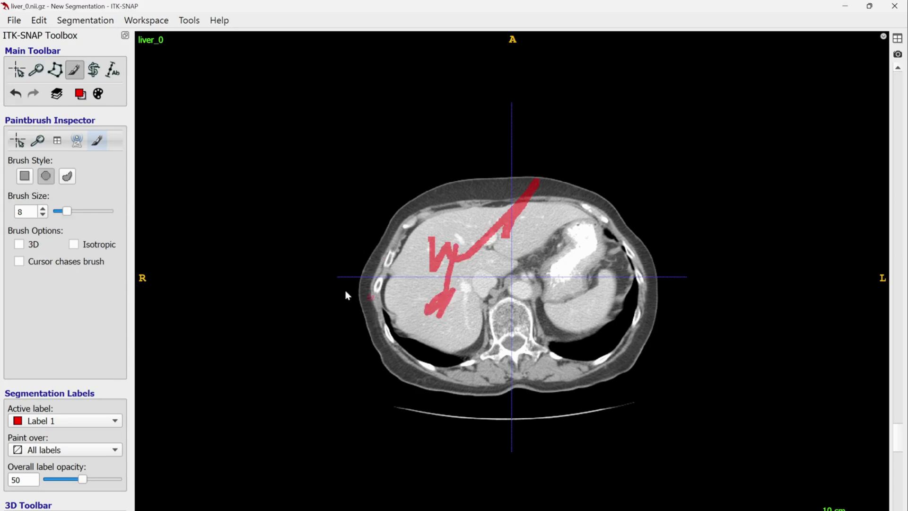
{"action": "left_click", "coordinate": [68, 177]}
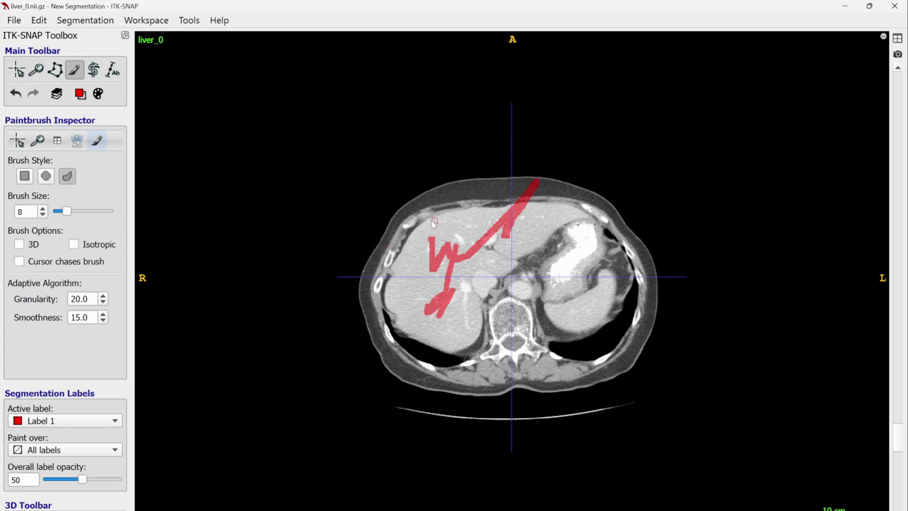
Set the brush size to 26 and paint adaptive Label 1 patches across the upper liver
{"action": "left_click_drag", "start_coordinate": [69, 212], "coordinate": [93, 212]}
{"action": "left_click", "coordinate": [438, 225]}
{"action": "mouse_move", "coordinate": [448, 225]}
{"action": "left_mouse_down"}
{"action": "mouse_move", "coordinate": [464, 214]}
{"action": "mouse_move", "coordinate": [427, 227]}
{"action": "mouse_move", "coordinate": [488, 213]}
{"action": "left_mouse_up"}
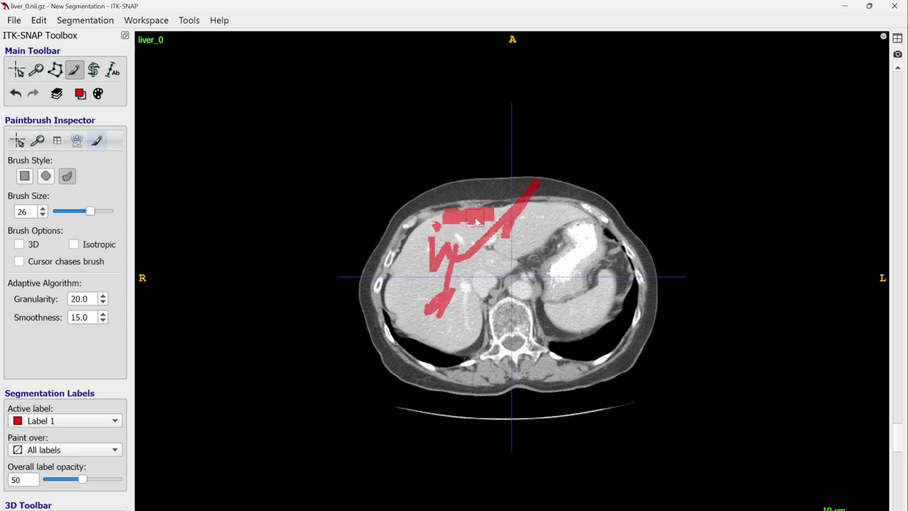
{"action": "mouse_move", "coordinate": [429, 237]}
{"action": "left_mouse_down"}
{"action": "mouse_move", "coordinate": [413, 257]}
{"action": "mouse_move", "coordinate": [441, 225]}
{"action": "mouse_move", "coordinate": [424, 222]}
{"action": "left_mouse_up"}
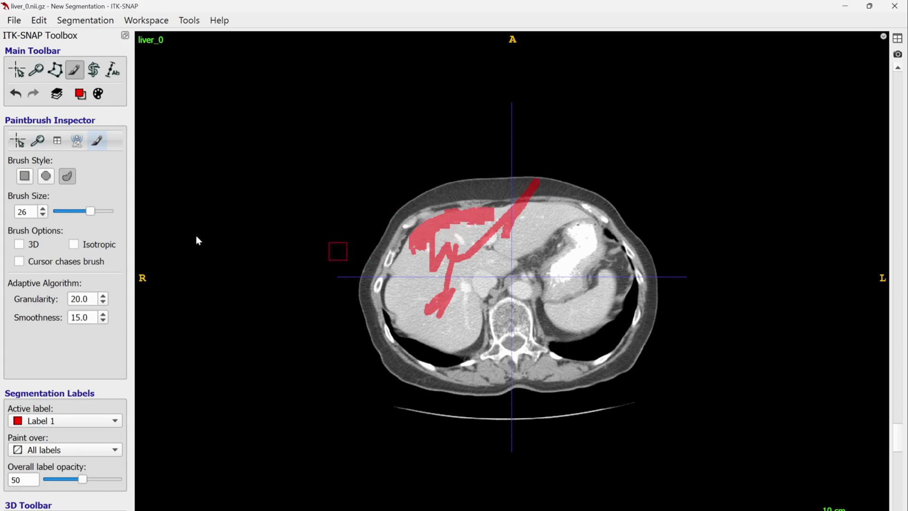
Use a size-35 round brush to extend and touch up the Label 1 band on the upper liver
{"action": "left_click", "coordinate": [45, 177]}
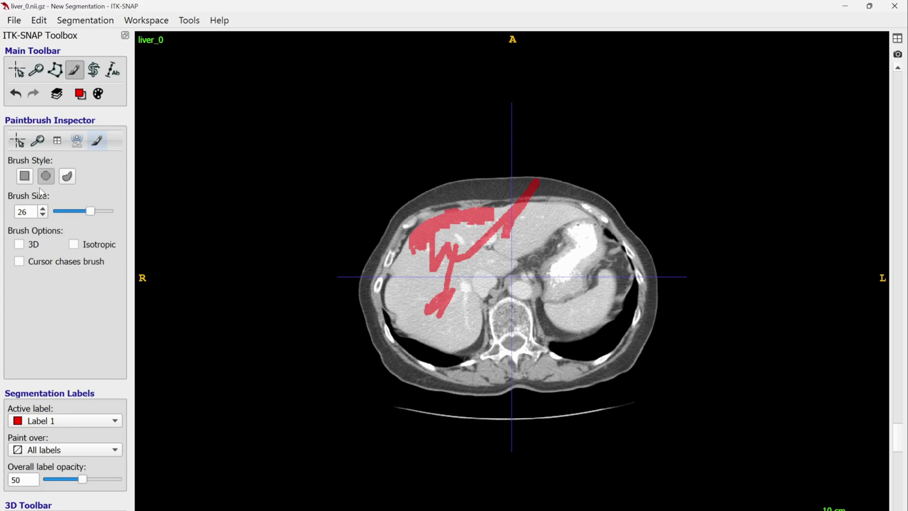
{"action": "left_click_drag", "start_coordinate": [94, 211], "coordinate": [108, 214]}
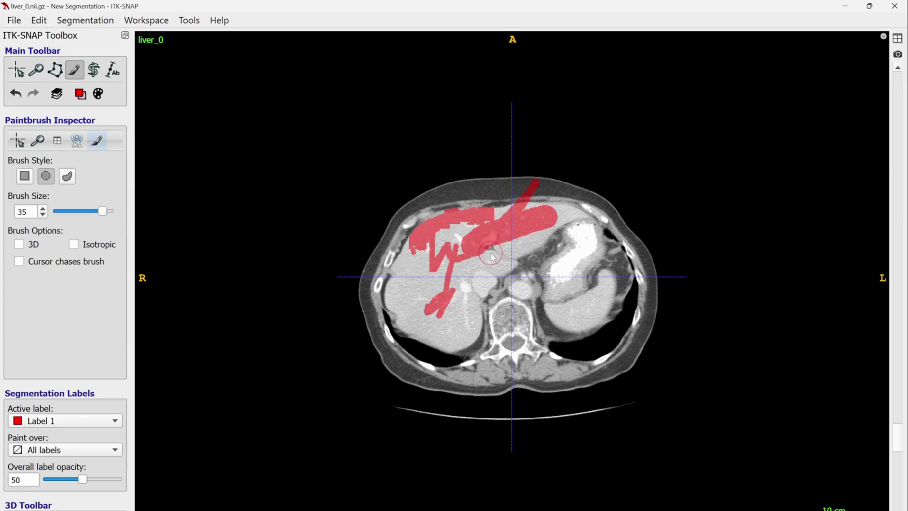
{"action": "left_click_drag", "start_coordinate": [474, 243], "coordinate": [515, 221]}
{"action": "mouse_move", "coordinate": [522, 208]}
{"action": "right_mouse_down"}
{"action": "mouse_move", "coordinate": [557, 211]}
{"action": "mouse_move", "coordinate": [515, 215]}
{"action": "mouse_move", "coordinate": [547, 220]}
{"action": "mouse_move", "coordinate": [489, 242]}
{"action": "mouse_move", "coordinate": [517, 243]}
{"action": "mouse_move", "coordinate": [494, 250]}
{"action": "right_mouse_up"}
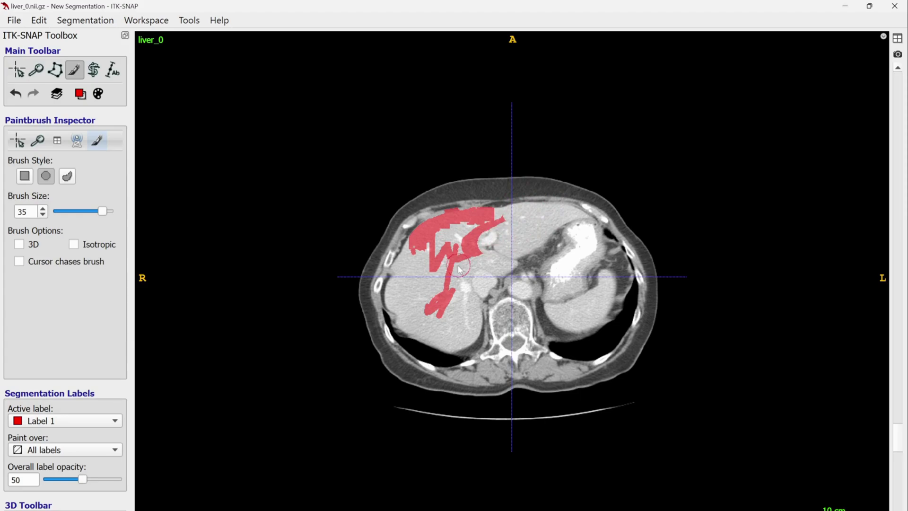
{"action": "mouse_move", "coordinate": [477, 239]}
{"action": "left_mouse_down"}
{"action": "mouse_move", "coordinate": [499, 220]}
{"action": "mouse_move", "coordinate": [479, 229]}
{"action": "mouse_move", "coordinate": [490, 225]}
{"action": "left_mouse_up"}
{"action": "left_click", "coordinate": [490, 225]}
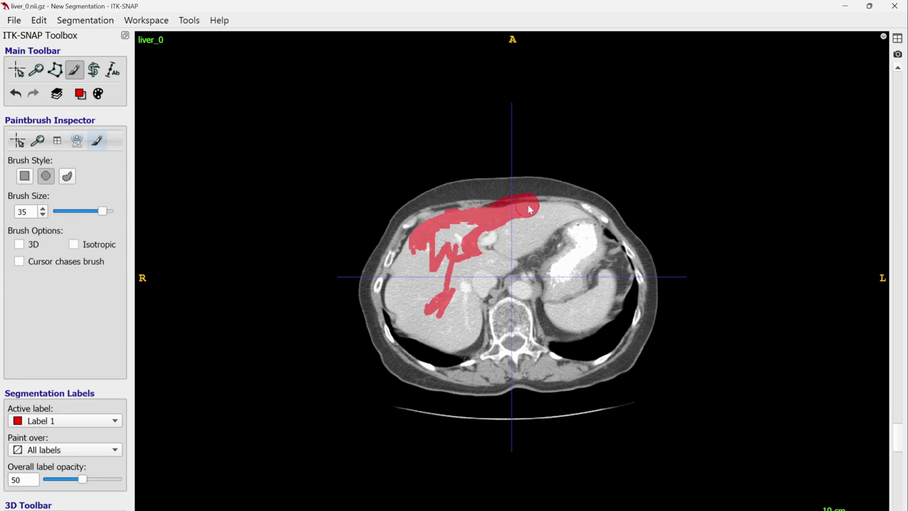
Paint Label 1 over the liver's outer edge and remaining grey gaps on this slice
{"action": "mouse_move", "coordinate": [523, 256]}
{"action": "left_mouse_down"}
{"action": "mouse_move", "coordinate": [465, 351]}
{"action": "mouse_move", "coordinate": [411, 338]}
{"action": "mouse_move", "coordinate": [399, 323]}
{"action": "left_mouse_up"}
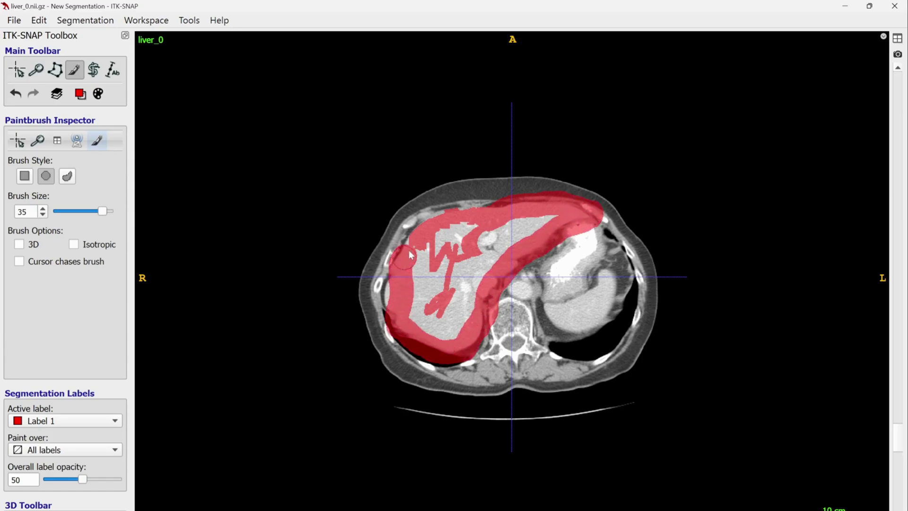
{"action": "left_click_drag", "start_coordinate": [446, 224], "coordinate": [527, 224]}
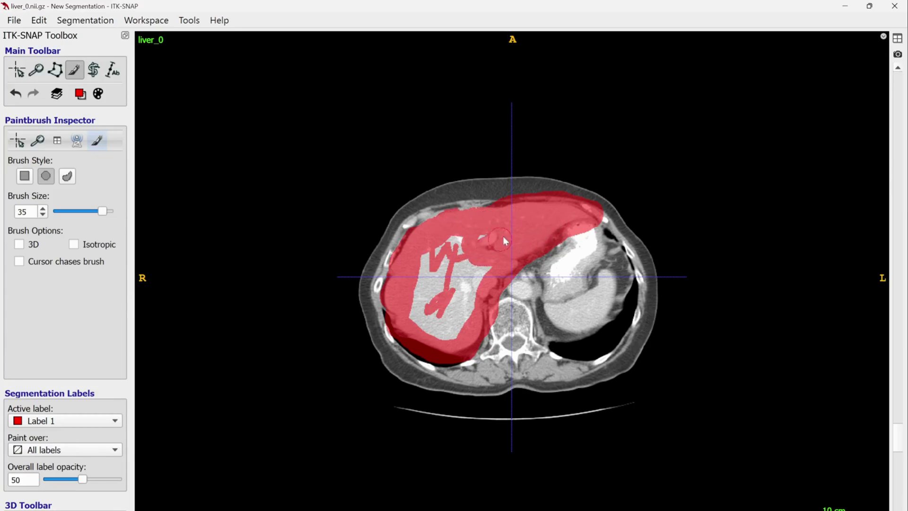
{"action": "left_click_drag", "start_coordinate": [452, 249], "coordinate": [429, 283]}
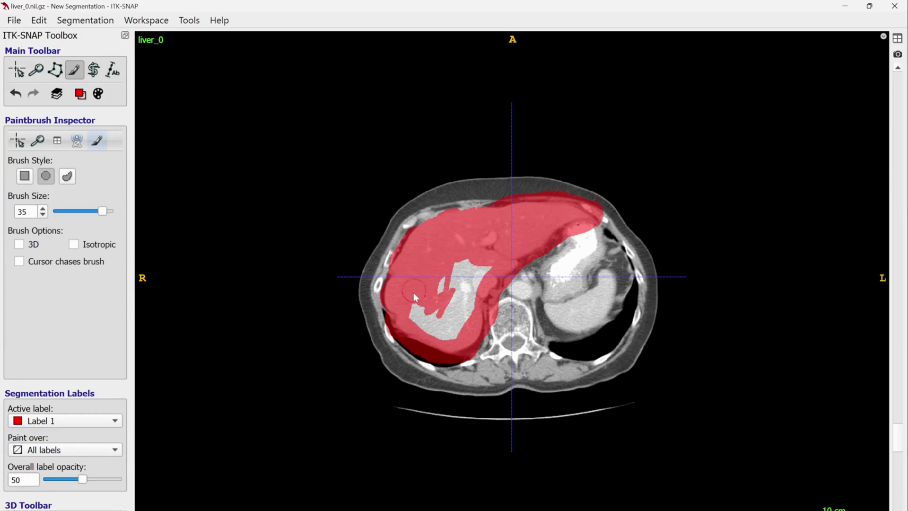
{"action": "left_click_drag", "start_coordinate": [470, 249], "coordinate": [460, 304]}
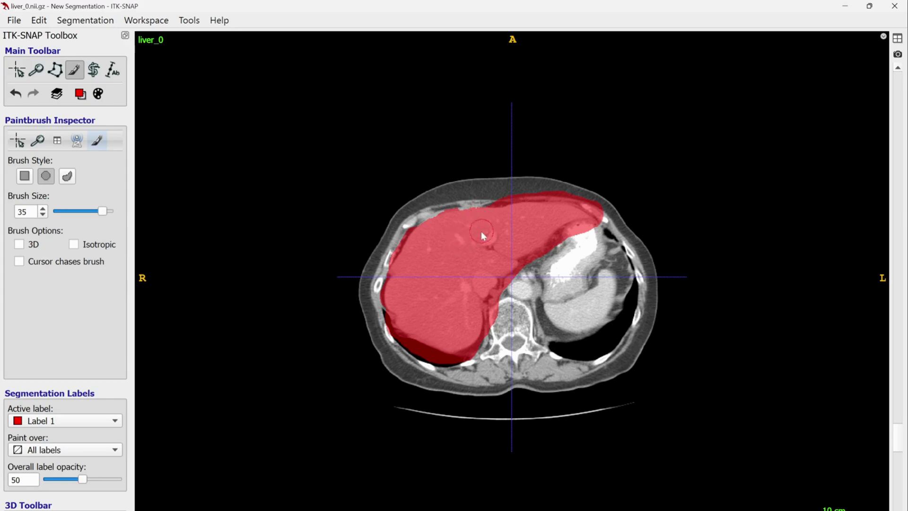
Erase paint spilling past the liver's lower-left, upper-right and upper-left edges
{"action": "mouse_move", "coordinate": [593, 236]}
{"action": "right_mouse_down"}
{"action": "mouse_move", "coordinate": [523, 281]}
{"action": "mouse_move", "coordinate": [476, 359]}
{"action": "mouse_move", "coordinate": [445, 365]}
{"action": "mouse_move", "coordinate": [412, 354]}
{"action": "mouse_move", "coordinate": [385, 324]}
{"action": "right_mouse_up"}
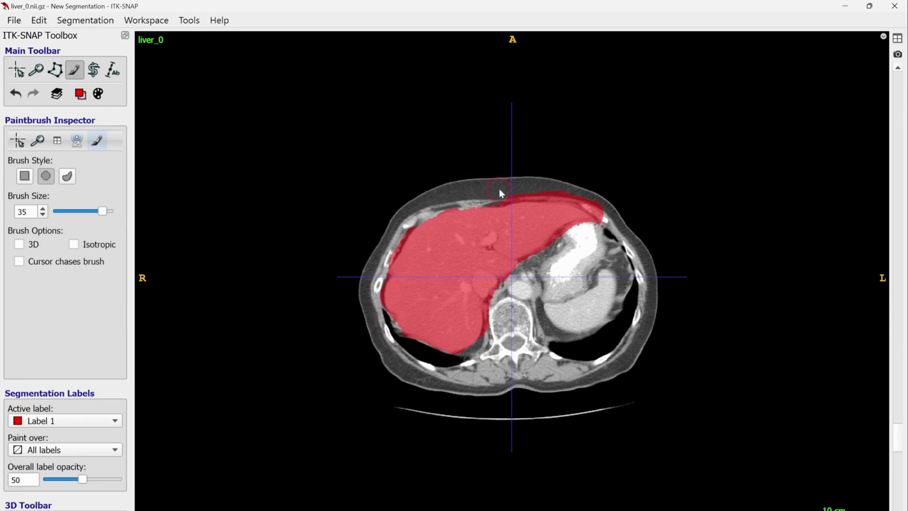
{"action": "mouse_move", "coordinate": [566, 190]}
{"action": "right_mouse_down"}
{"action": "mouse_move", "coordinate": [605, 219]}
{"action": "mouse_move", "coordinate": [573, 245]}
{"action": "right_mouse_up"}
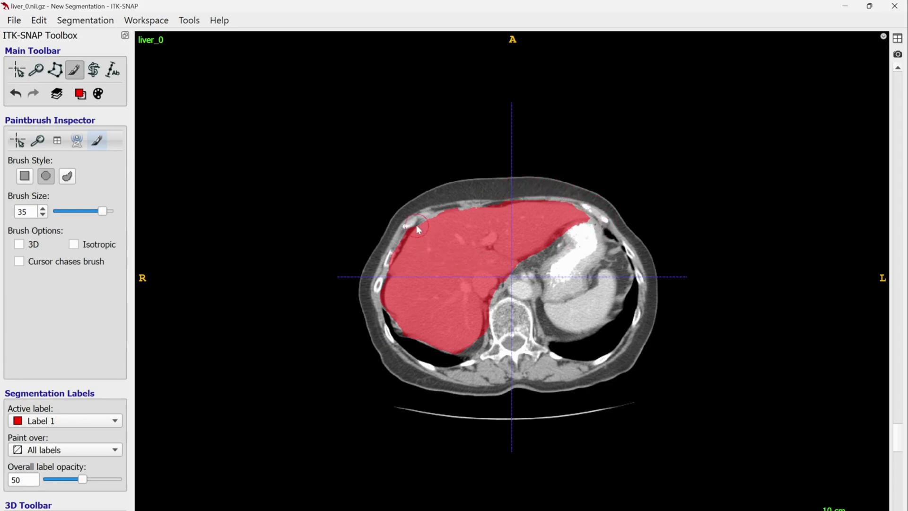
{"action": "right_click_drag", "start_coordinate": [402, 230], "coordinate": [388, 253]}
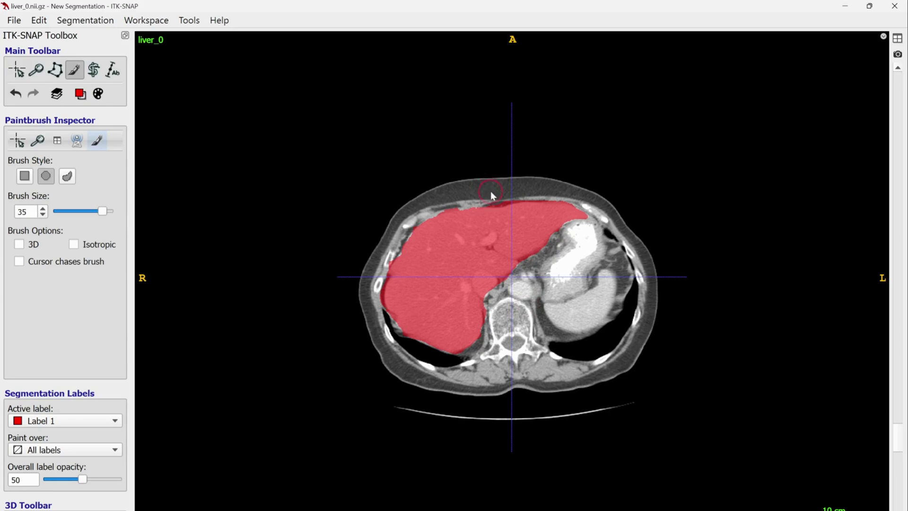
Check the overlay, move to the next axial slice, and paint its liver with Label 1
{"action": "key", "text": "s"}
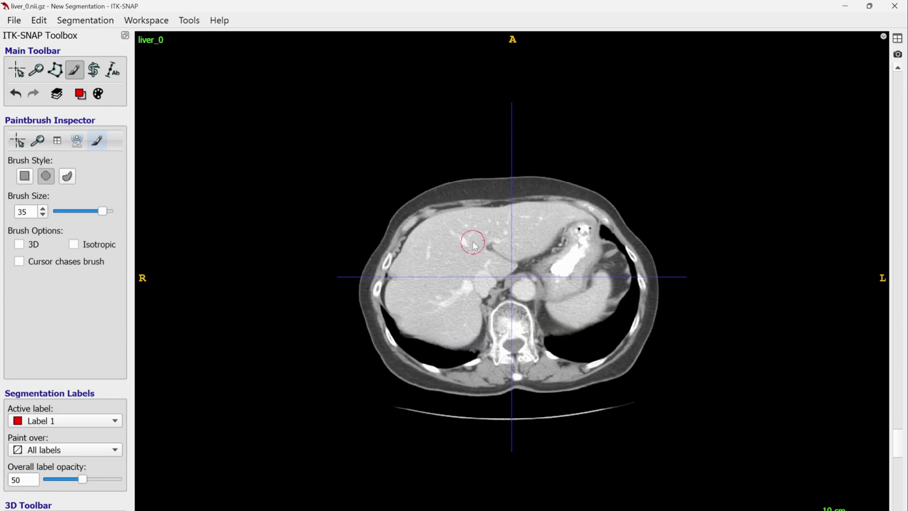
{"action": "key", "text": "s"}
{"action": "scroll", "coordinate": [473, 239], "scroll_direction": "up", "scroll_amount": 2}
{"action": "left_click", "coordinate": [573, 214]}
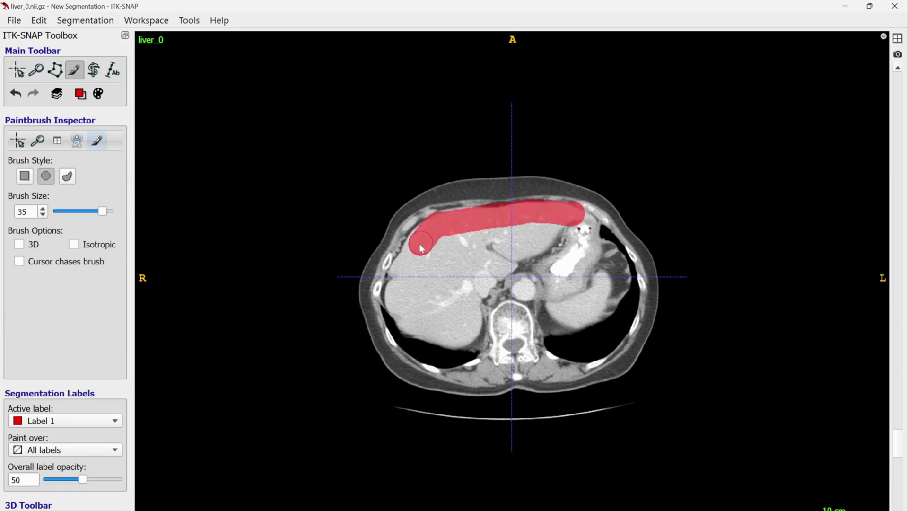
{"action": "mouse_move", "coordinate": [422, 247]}
{"action": "left_mouse_down"}
{"action": "mouse_move", "coordinate": [407, 297]}
{"action": "mouse_move", "coordinate": [419, 325]}
{"action": "mouse_move", "coordinate": [457, 336]}
{"action": "mouse_move", "coordinate": [497, 286]}
{"action": "left_mouse_up"}
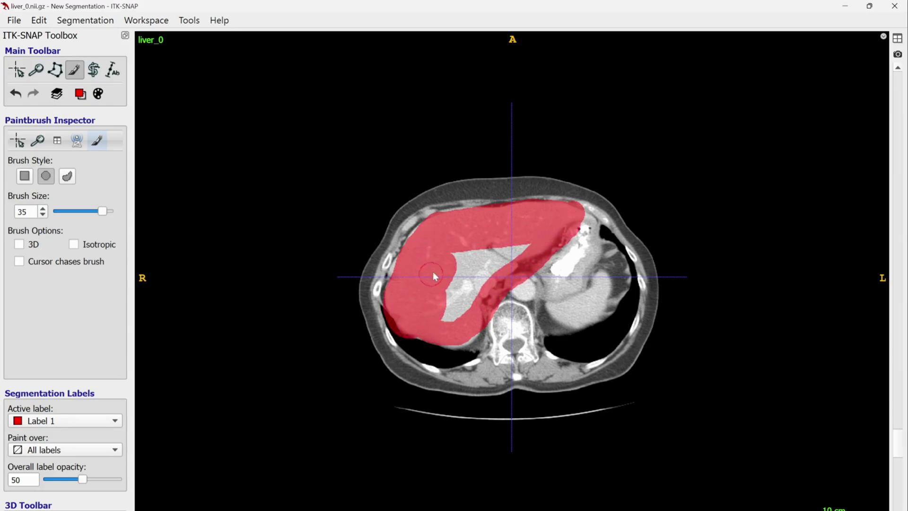
{"action": "mouse_move", "coordinate": [434, 274]}
{"action": "left_mouse_down"}
{"action": "mouse_move", "coordinate": [469, 255]}
{"action": "mouse_move", "coordinate": [531, 249]}
{"action": "mouse_move", "coordinate": [491, 282]}
{"action": "mouse_move", "coordinate": [468, 288]}
{"action": "mouse_move", "coordinate": [476, 270]}
{"action": "mouse_move", "coordinate": [489, 269]}
{"action": "mouse_move", "coordinate": [466, 298]}
{"action": "left_mouse_up"}
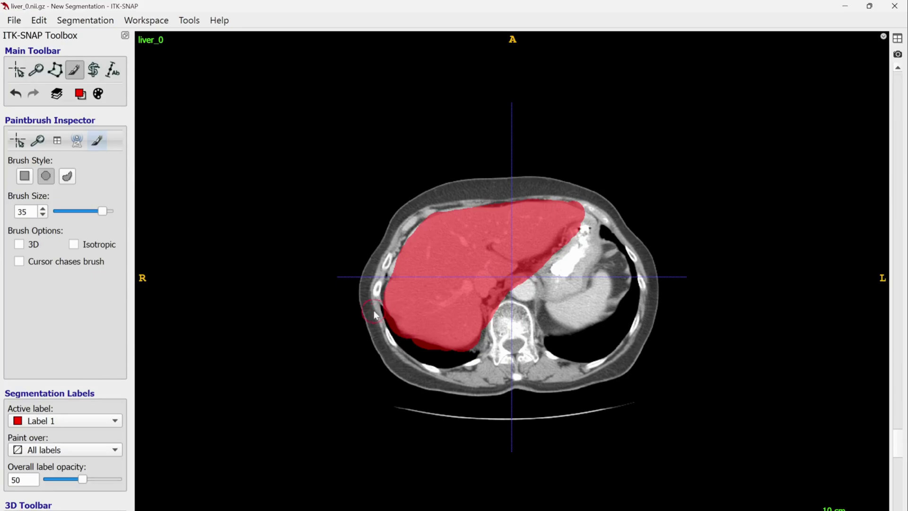
Erase paint spilled over the ribs, the round vessel and past the liver near the spine
{"action": "mouse_move", "coordinate": [379, 320]}
{"action": "right_mouse_down"}
{"action": "mouse_move", "coordinate": [407, 347]}
{"action": "mouse_move", "coordinate": [464, 357]}
{"action": "mouse_move", "coordinate": [477, 333]}
{"action": "right_mouse_up"}
{"action": "mouse_move", "coordinate": [518, 296]}
{"action": "right_mouse_down"}
{"action": "mouse_move", "coordinate": [505, 313]}
{"action": "mouse_move", "coordinate": [505, 297]}
{"action": "mouse_move", "coordinate": [582, 234]}
{"action": "mouse_move", "coordinate": [588, 196]}
{"action": "mouse_move", "coordinate": [556, 210]}
{"action": "right_mouse_up"}
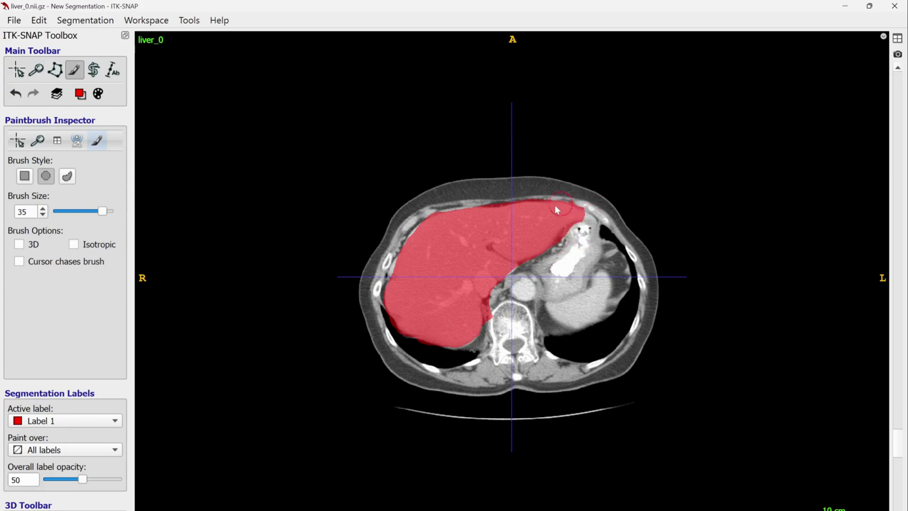
{"action": "right_click_drag", "start_coordinate": [505, 307], "coordinate": [495, 312]}
Turn on the 3D brush option and move up to a higher, unpainted liver slice
{"action": "scroll", "coordinate": [481, 309], "scroll_direction": "up", "scroll_amount": 3}
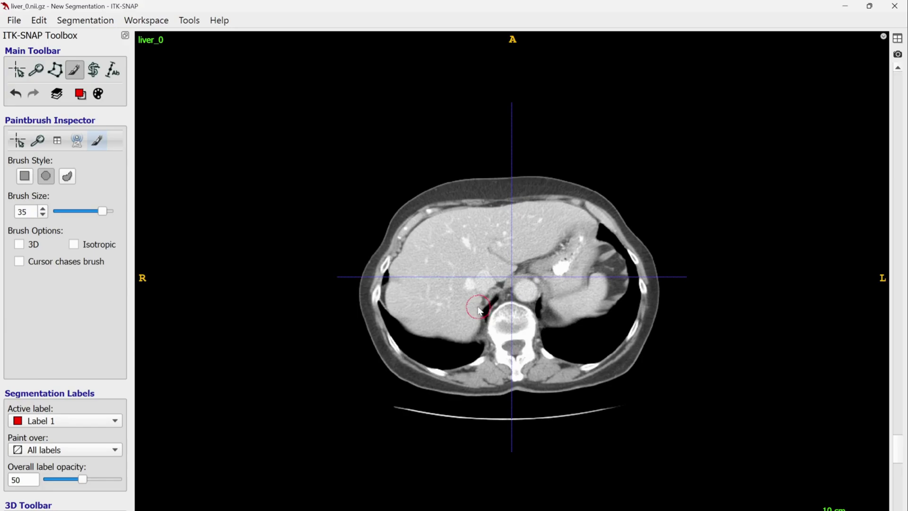
{"action": "left_click", "coordinate": [21, 244]}
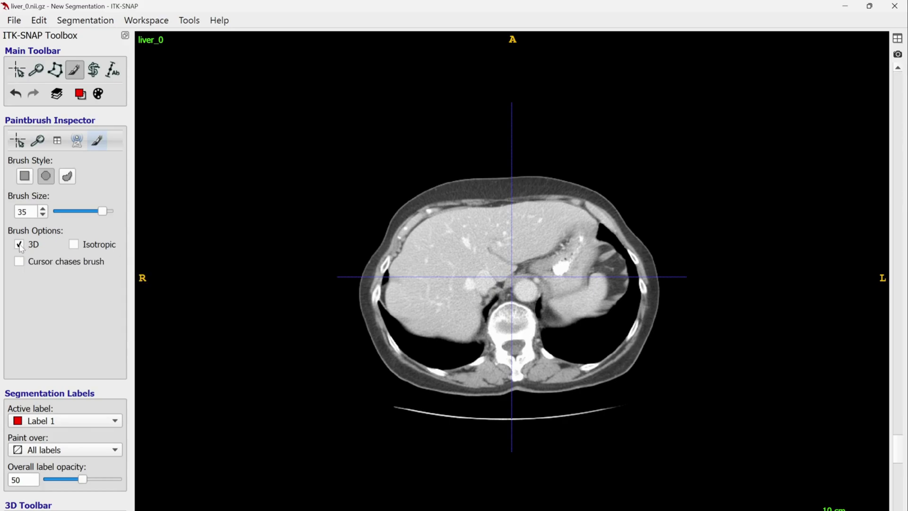
{"action": "scroll", "coordinate": [457, 263], "scroll_direction": "up", "scroll_amount": 5}
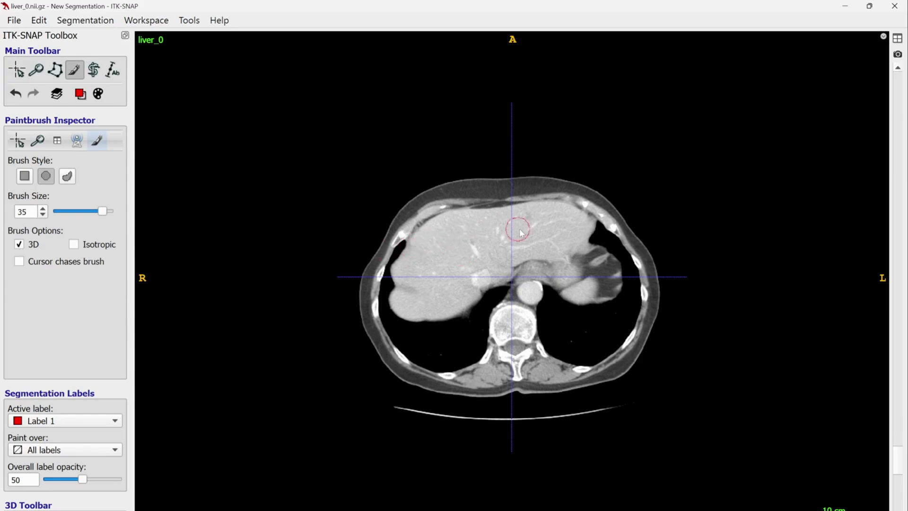
Paint the liver from its lower-left edge through the grey interior with the 3D Label 1 brush
{"action": "left_click", "coordinate": [580, 227]}
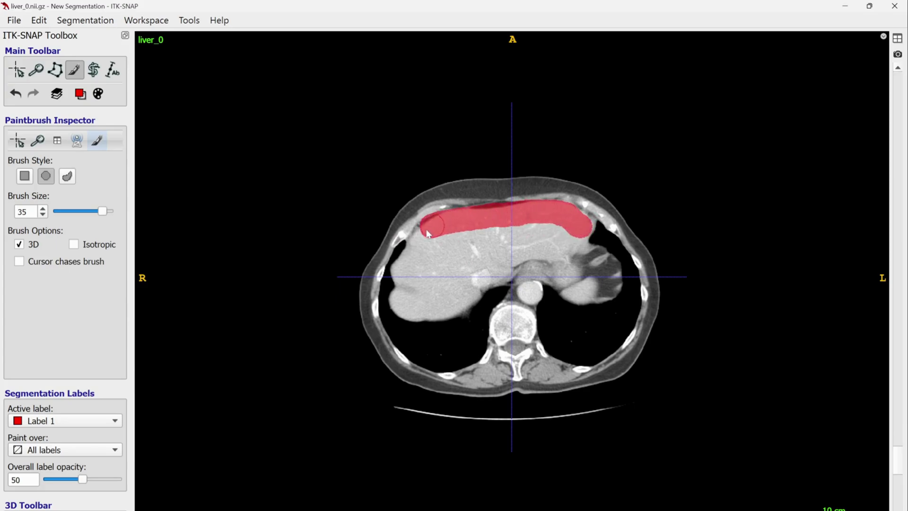
{"action": "mouse_move", "coordinate": [411, 305]}
{"action": "left_mouse_down"}
{"action": "mouse_move", "coordinate": [447, 308]}
{"action": "mouse_move", "coordinate": [531, 257]}
{"action": "left_mouse_up"}
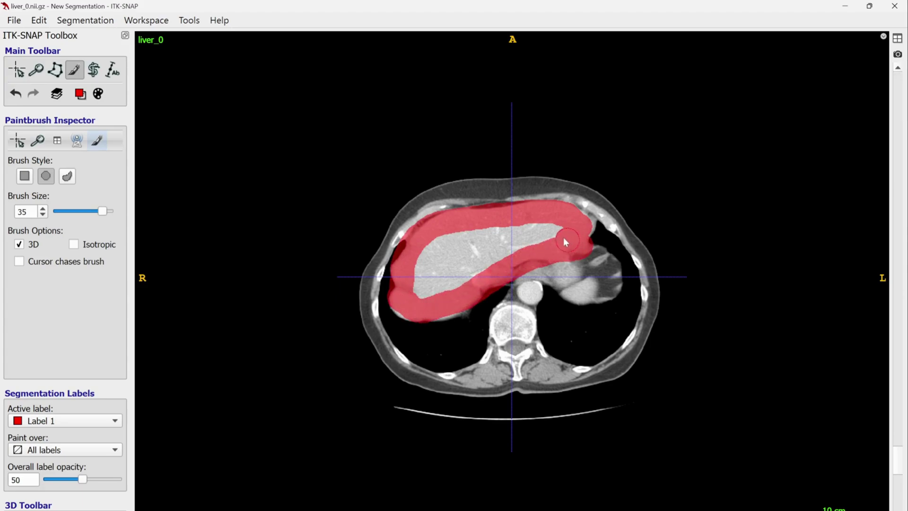
{"action": "mouse_move", "coordinate": [509, 227]}
{"action": "left_mouse_down"}
{"action": "mouse_move", "coordinate": [415, 260]}
{"action": "mouse_move", "coordinate": [415, 286]}
{"action": "mouse_move", "coordinate": [545, 243]}
{"action": "mouse_move", "coordinate": [424, 270]}
{"action": "left_mouse_up"}
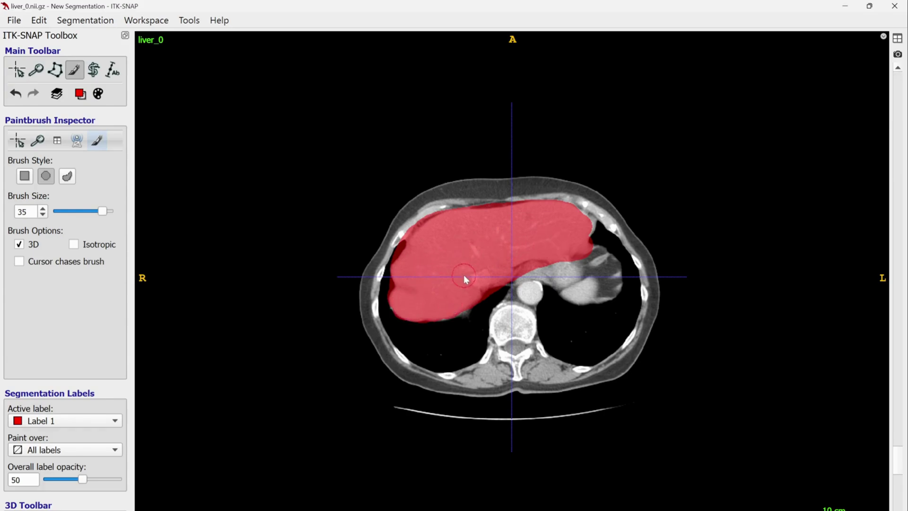
Step through the axial slices to the heart-level slice where the red label spills past the liver
{"action": "scroll", "coordinate": [464, 275], "scroll_direction": "up", "scroll_amount": 3}
{"action": "scroll", "coordinate": [463, 274], "scroll_direction": "up", "scroll_amount": 6}
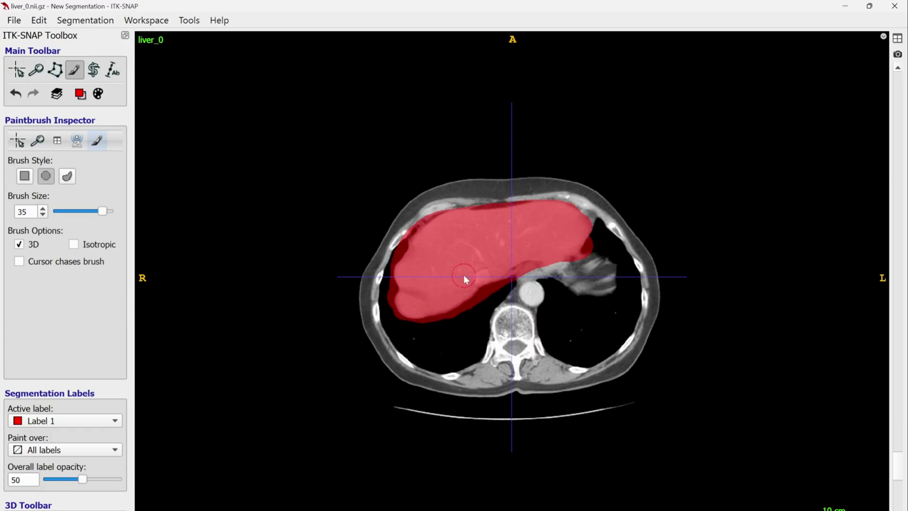
{"action": "scroll", "coordinate": [463, 279], "scroll_direction": "up", "scroll_amount": 6}
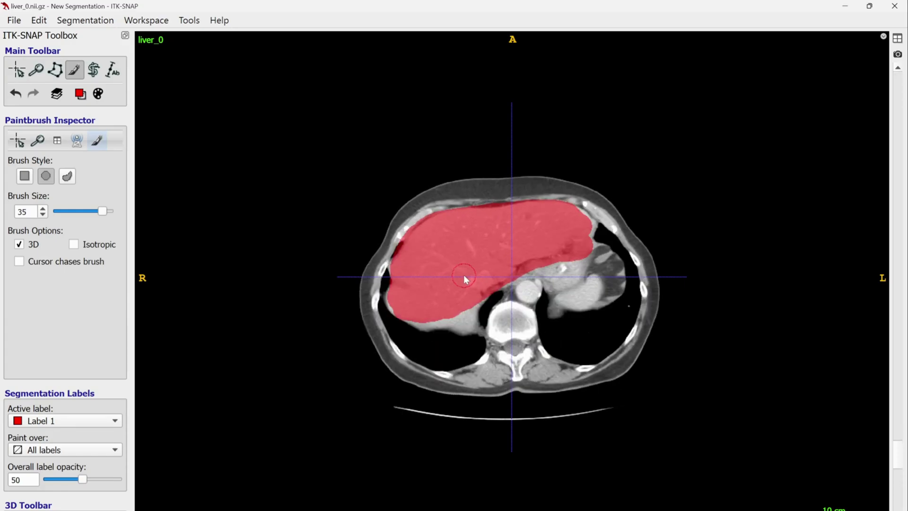
{"action": "scroll", "coordinate": [463, 275], "scroll_direction": "up", "scroll_amount": 6}
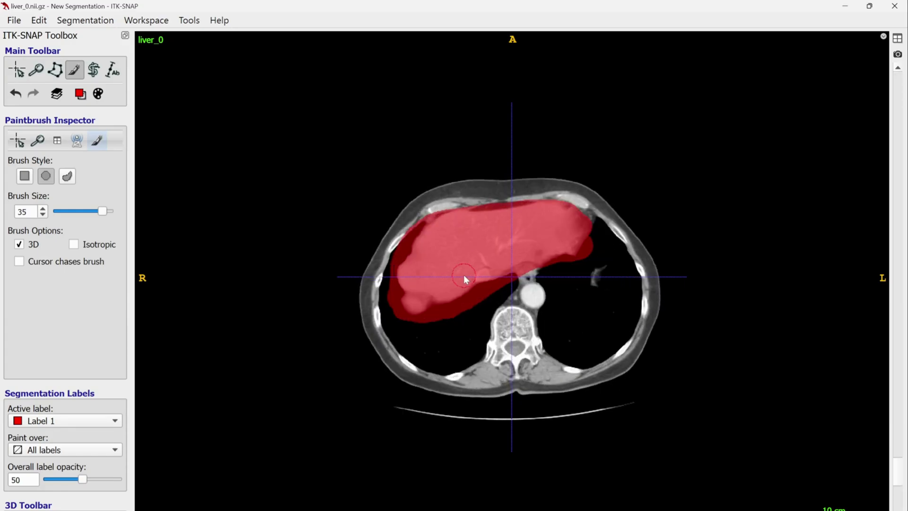
{"action": "scroll", "coordinate": [464, 274], "scroll_direction": "down", "scroll_amount": 6}
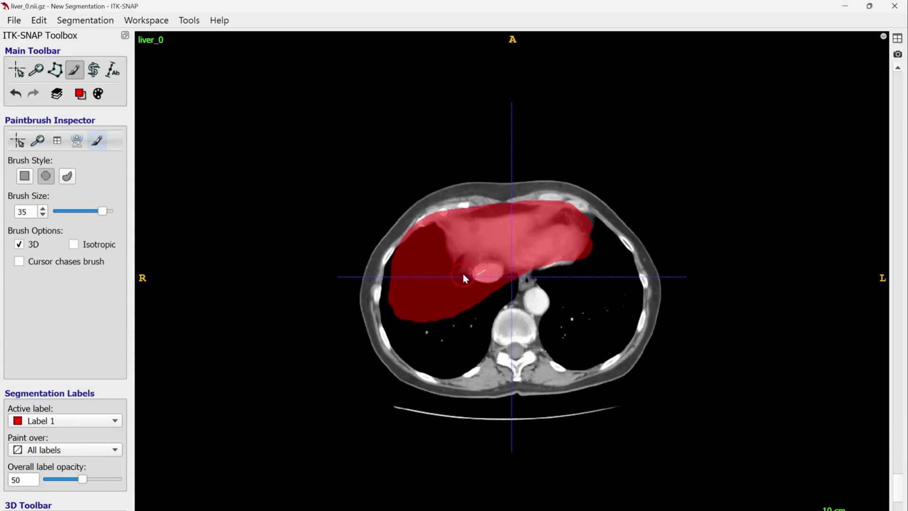
{"action": "scroll", "coordinate": [463, 274], "scroll_direction": "up", "scroll_amount": 6}
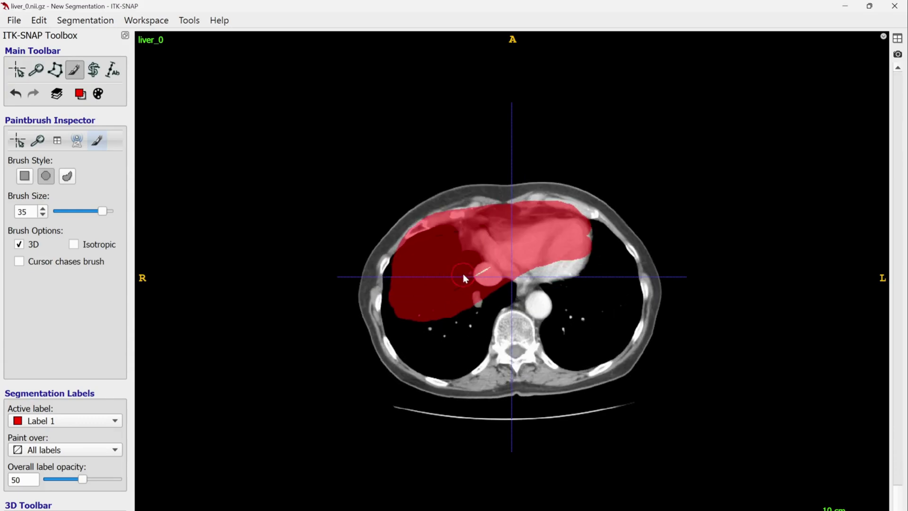
{"action": "scroll", "coordinate": [462, 273], "scroll_direction": "down", "scroll_amount": 5}
{"action": "scroll", "coordinate": [461, 273], "scroll_direction": "up", "scroll_amount": 5}
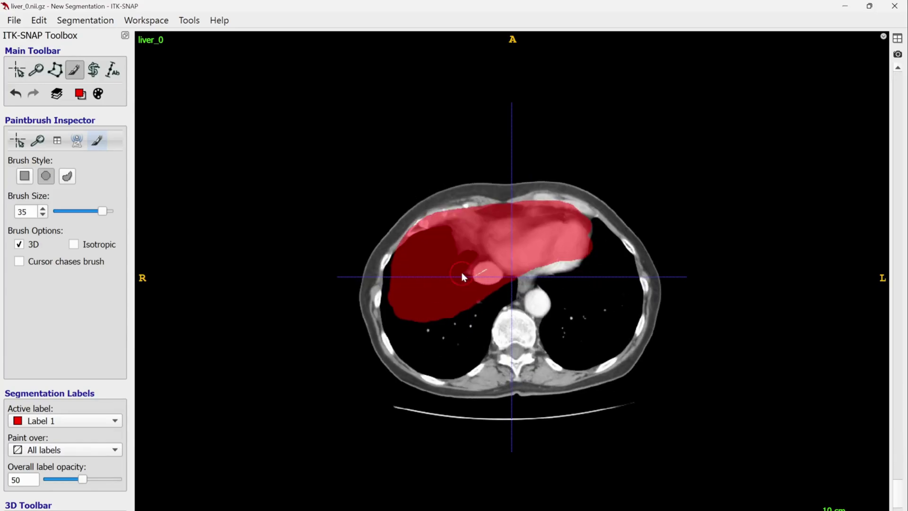
{"action": "scroll", "coordinate": [461, 272], "scroll_direction": "down", "scroll_amount": 1}
{"action": "scroll", "coordinate": [462, 273], "scroll_direction": "down", "scroll_amount": 6}
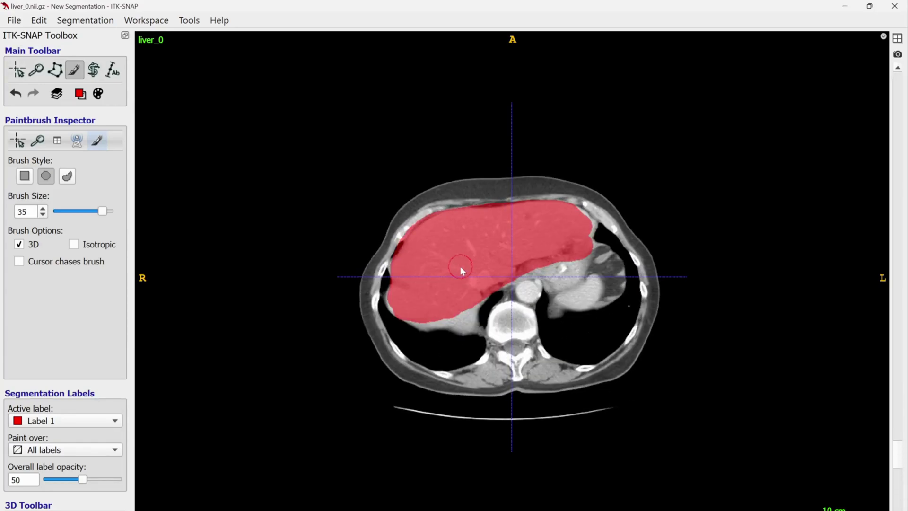
{"action": "scroll", "coordinate": [458, 270], "scroll_direction": "down", "scroll_amount": 2}
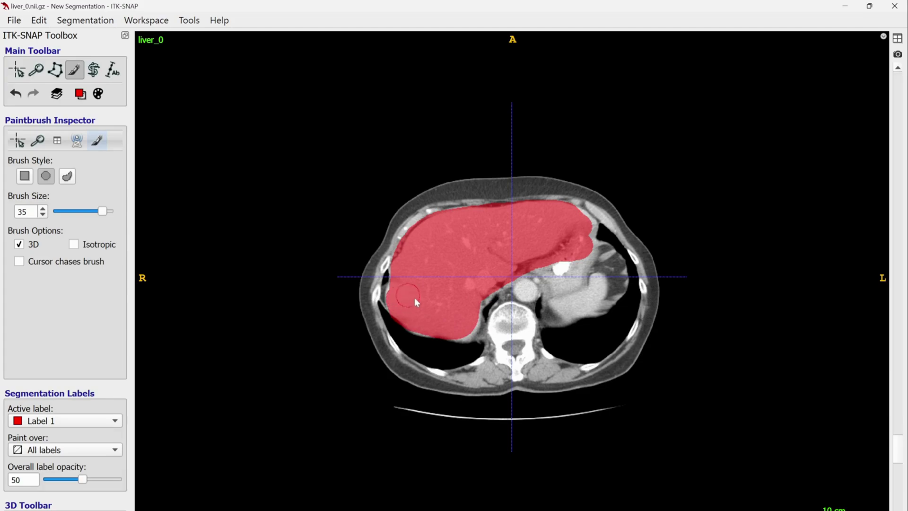
{"action": "scroll", "coordinate": [425, 300], "scroll_direction": "down", "scroll_amount": 1}
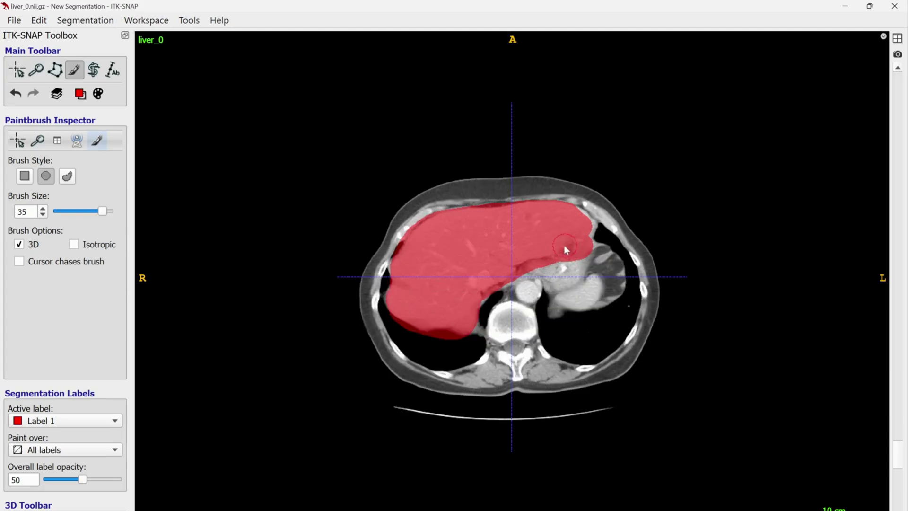
{"action": "scroll", "coordinate": [537, 259], "scroll_direction": "down", "scroll_amount": 1}
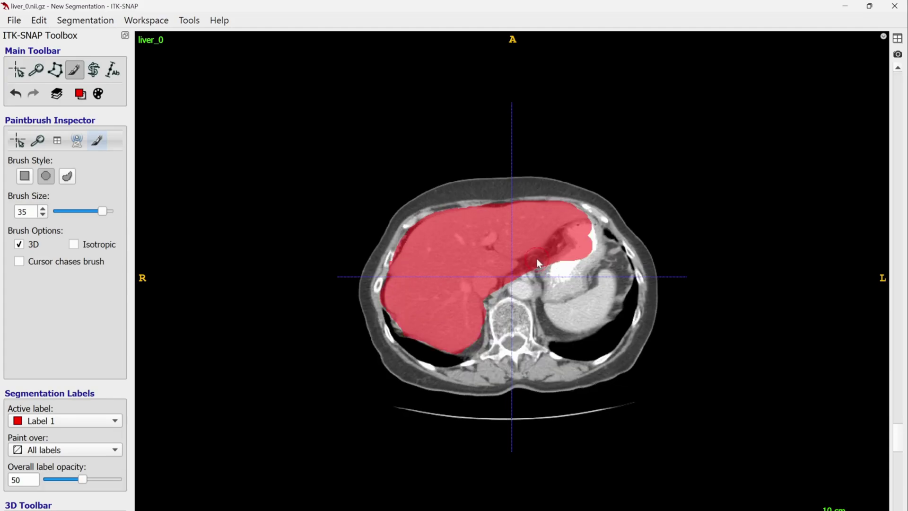
{"action": "scroll", "coordinate": [537, 259], "scroll_direction": "down", "scroll_amount": 4}
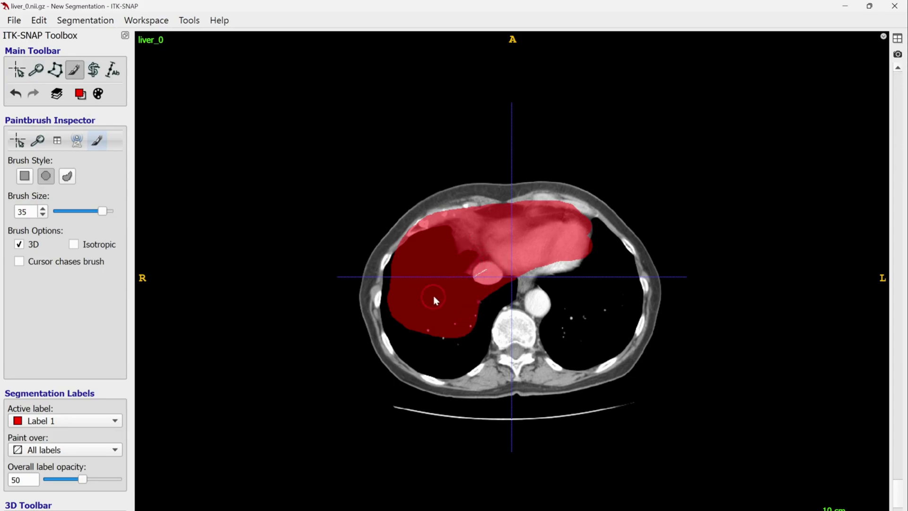
{"action": "scroll", "coordinate": [433, 296], "scroll_direction": "down", "scroll_amount": 5}
{"action": "scroll", "coordinate": [435, 298], "scroll_direction": "down", "scroll_amount": 2}
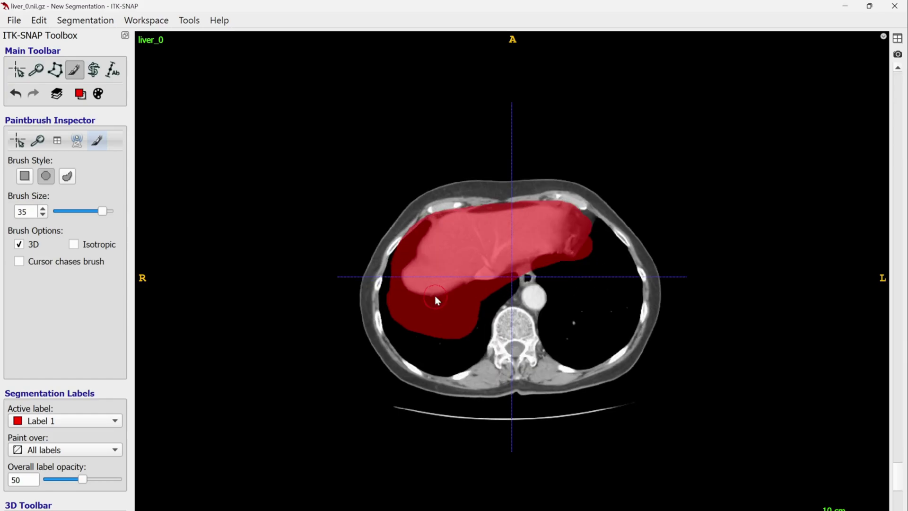
Turn off the 3D brush and erase the stray label around the liver on this slice
{"action": "left_click", "coordinate": [19, 246]}
{"action": "mouse_move", "coordinate": [497, 292]}
{"action": "right_mouse_down"}
{"action": "mouse_move", "coordinate": [466, 294]}
{"action": "mouse_move", "coordinate": [410, 319]}
{"action": "mouse_move", "coordinate": [480, 322]}
{"action": "mouse_move", "coordinate": [448, 348]}
{"action": "mouse_move", "coordinate": [424, 345]}
{"action": "right_mouse_up"}
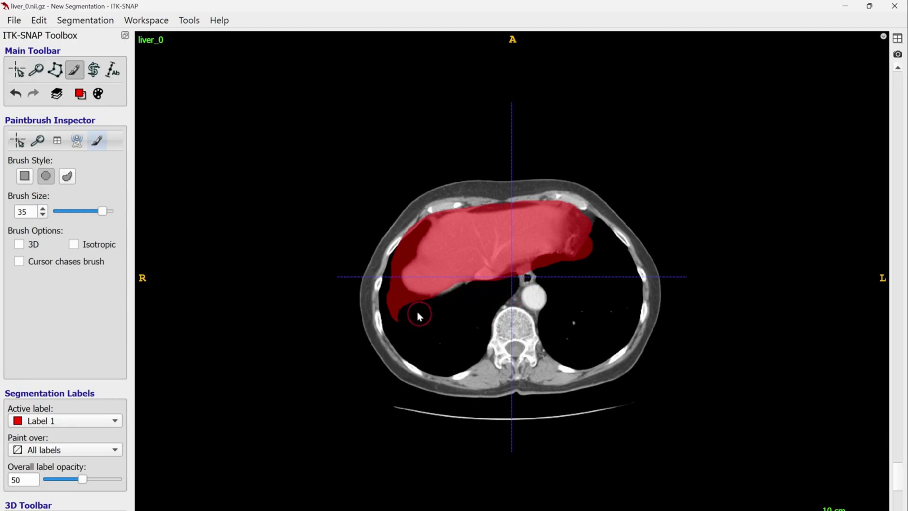
{"action": "mouse_move", "coordinate": [394, 302]}
{"action": "right_mouse_down"}
{"action": "mouse_move", "coordinate": [390, 265]}
{"action": "mouse_move", "coordinate": [430, 213]}
{"action": "right_mouse_up"}
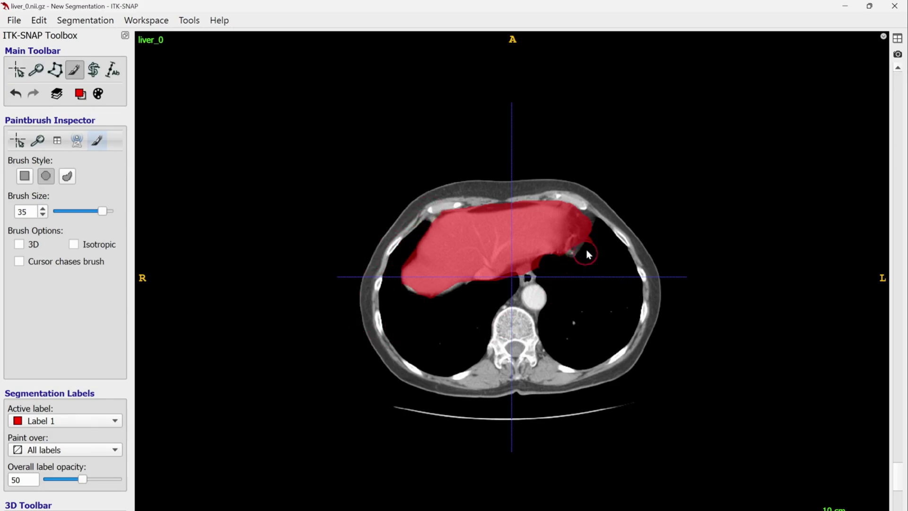
{"action": "right_click_drag", "start_coordinate": [587, 252], "coordinate": [593, 217]}
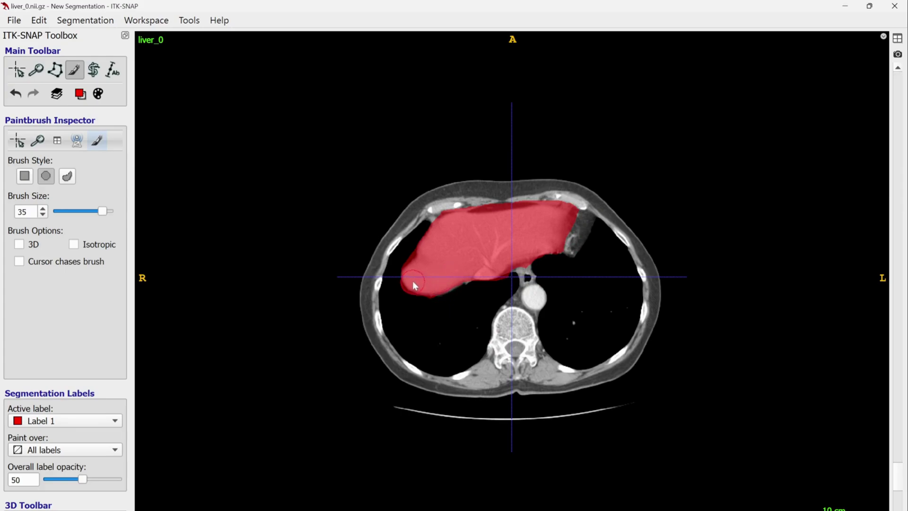
On the next slice, erase stray label along the rib wall and fill the liver's lower edge
{"action": "scroll", "coordinate": [444, 333], "scroll_direction": "down", "scroll_amount": 3}
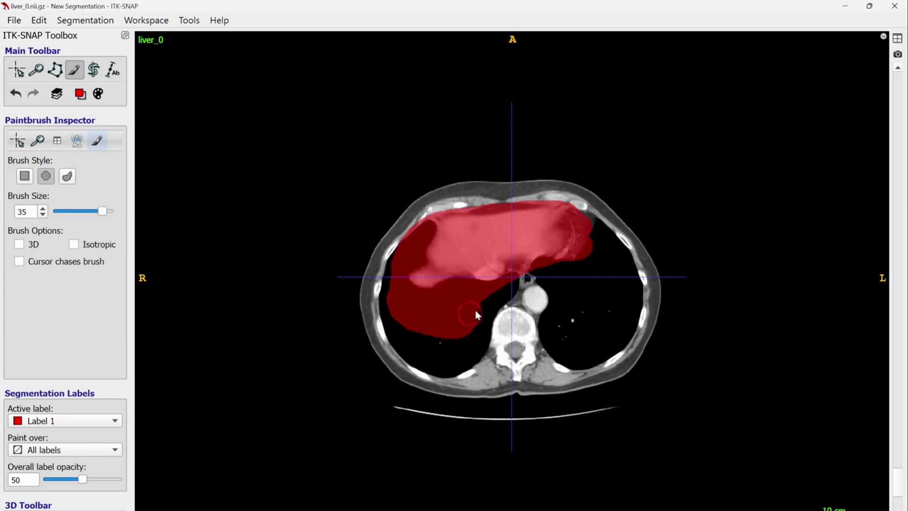
{"action": "mouse_move", "coordinate": [507, 287]}
{"action": "right_mouse_down"}
{"action": "mouse_move", "coordinate": [447, 292]}
{"action": "mouse_move", "coordinate": [414, 318]}
{"action": "mouse_move", "coordinate": [475, 312]}
{"action": "mouse_move", "coordinate": [473, 324]}
{"action": "mouse_move", "coordinate": [433, 337]}
{"action": "mouse_move", "coordinate": [410, 330]}
{"action": "mouse_move", "coordinate": [460, 329]}
{"action": "mouse_move", "coordinate": [409, 311]}
{"action": "right_mouse_up"}
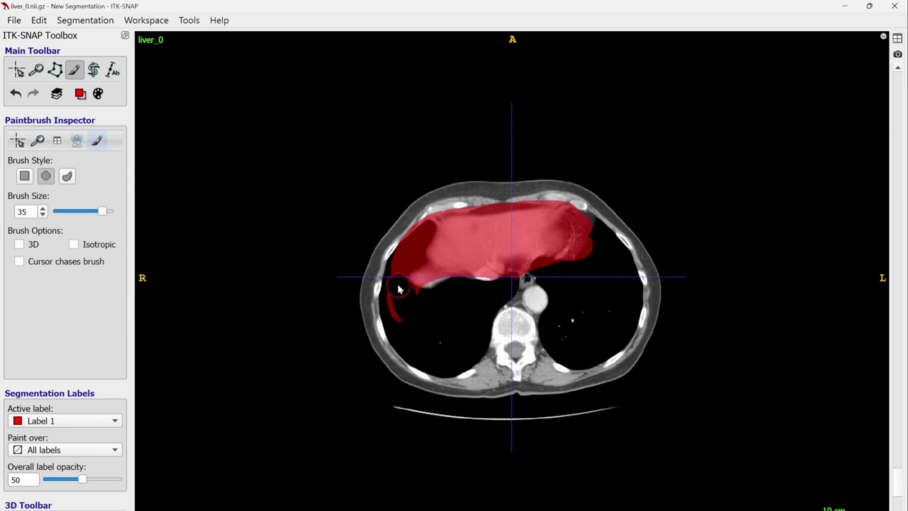
{"action": "mouse_move", "coordinate": [421, 233]}
{"action": "right_mouse_down"}
{"action": "mouse_move", "coordinate": [391, 262]}
{"action": "mouse_move", "coordinate": [386, 299]}
{"action": "mouse_move", "coordinate": [403, 341]}
{"action": "mouse_move", "coordinate": [520, 303]}
{"action": "mouse_move", "coordinate": [587, 250]}
{"action": "mouse_move", "coordinate": [585, 227]}
{"action": "mouse_move", "coordinate": [575, 224]}
{"action": "mouse_move", "coordinate": [564, 258]}
{"action": "mouse_move", "coordinate": [571, 205]}
{"action": "mouse_move", "coordinate": [520, 203]}
{"action": "right_mouse_up"}
{"action": "right_click_drag", "start_coordinate": [457, 211], "coordinate": [428, 222]}
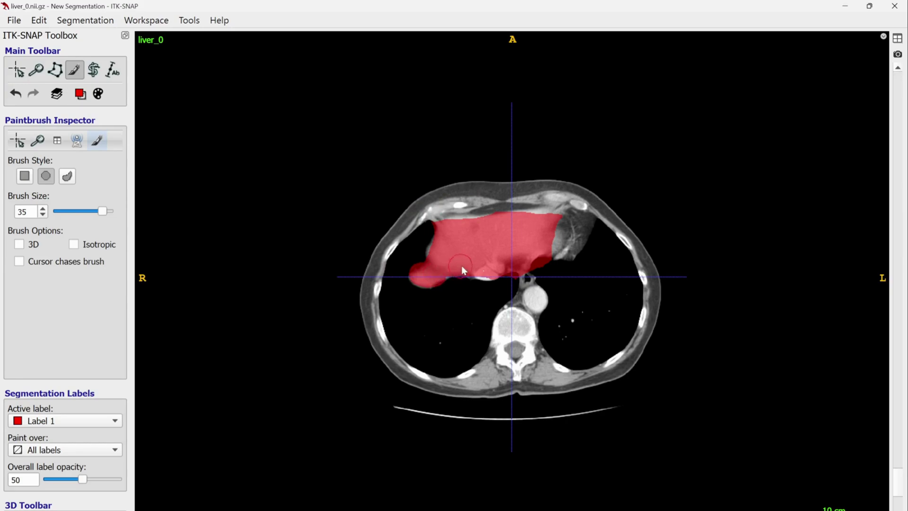
{"action": "left_click", "coordinate": [482, 274]}
On the next slice, erase the stray dark-red label over the right lung beside the liver
{"action": "scroll", "coordinate": [443, 310], "scroll_direction": "down", "scroll_amount": 5}
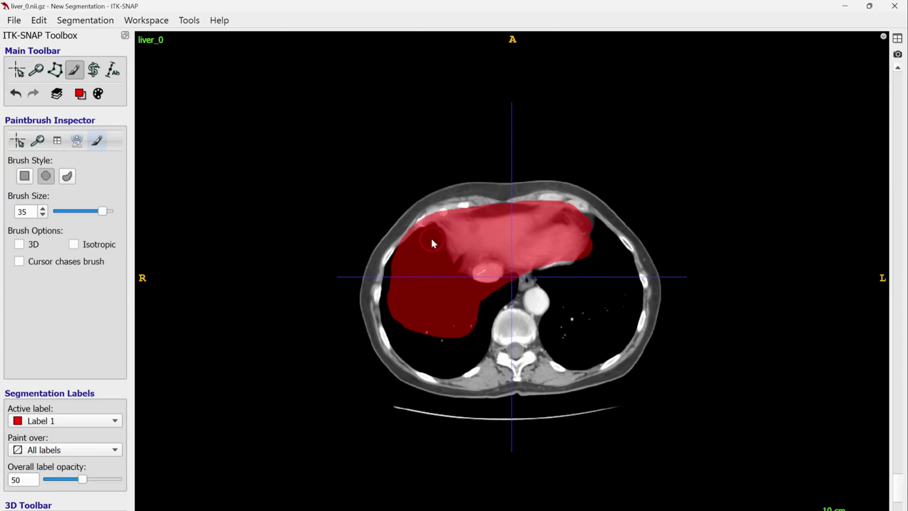
{"action": "right_click_drag", "start_coordinate": [422, 235], "coordinate": [397, 255]}
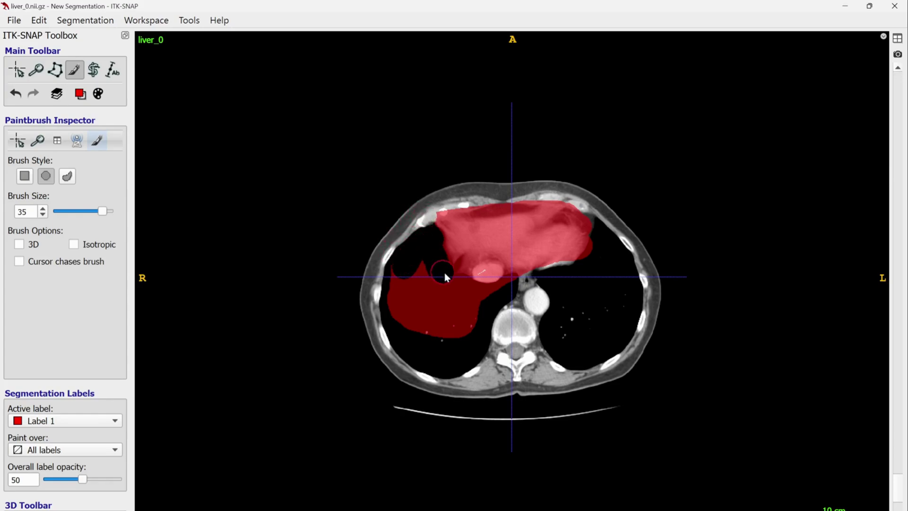
{"action": "mouse_move", "coordinate": [445, 276]}
{"action": "right_mouse_down"}
{"action": "mouse_move", "coordinate": [477, 291]}
{"action": "mouse_move", "coordinate": [514, 289]}
{"action": "mouse_move", "coordinate": [477, 306]}
{"action": "mouse_move", "coordinate": [402, 271]}
{"action": "mouse_move", "coordinate": [415, 257]}
{"action": "right_mouse_up"}
{"action": "mouse_move", "coordinate": [389, 294]}
{"action": "right_mouse_down"}
{"action": "mouse_move", "coordinate": [433, 300]}
{"action": "mouse_move", "coordinate": [487, 326]}
{"action": "mouse_move", "coordinate": [403, 284]}
{"action": "mouse_move", "coordinate": [398, 319]}
{"action": "right_mouse_up"}
{"action": "right_click_drag", "start_coordinate": [476, 340], "coordinate": [402, 334]}
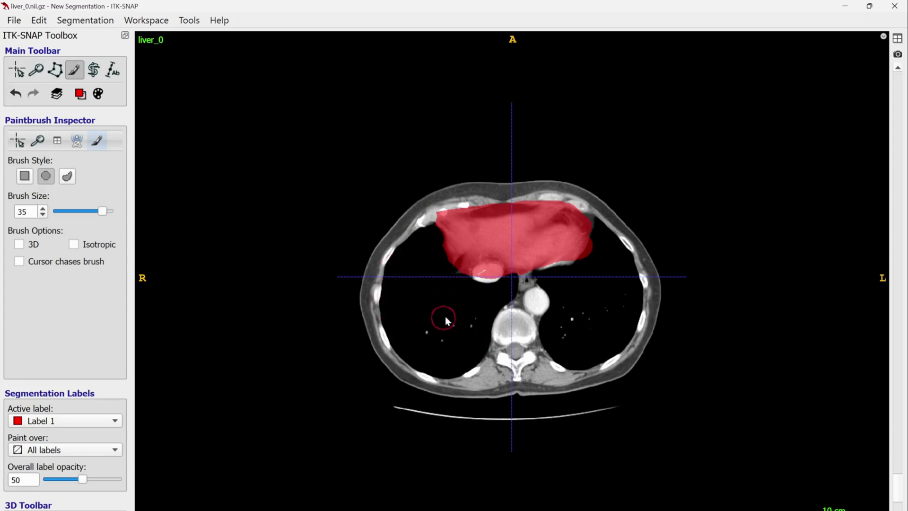
Erase label spilling near the aorta and outer edge, and paint the liver's lower-back edge
{"action": "scroll", "coordinate": [486, 308], "scroll_direction": "down", "scroll_amount": 15}
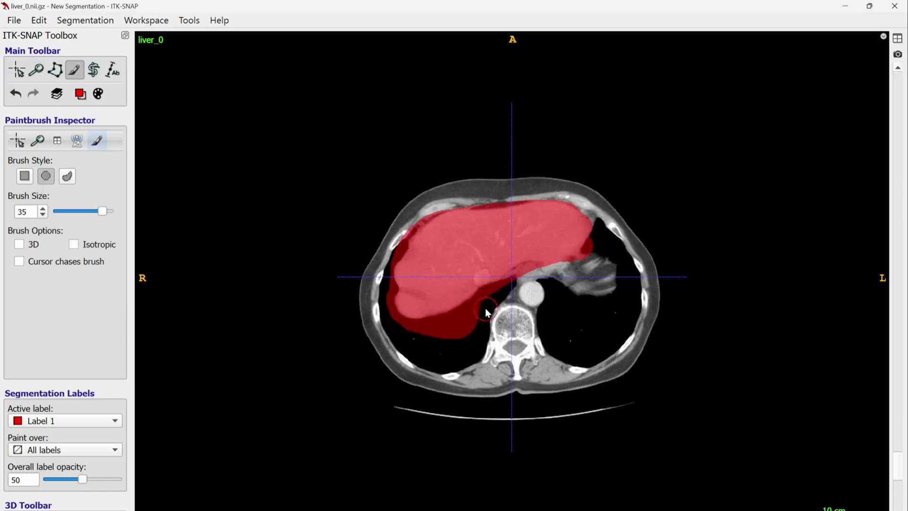
{"action": "scroll", "coordinate": [476, 308], "scroll_direction": "up", "scroll_amount": 10}
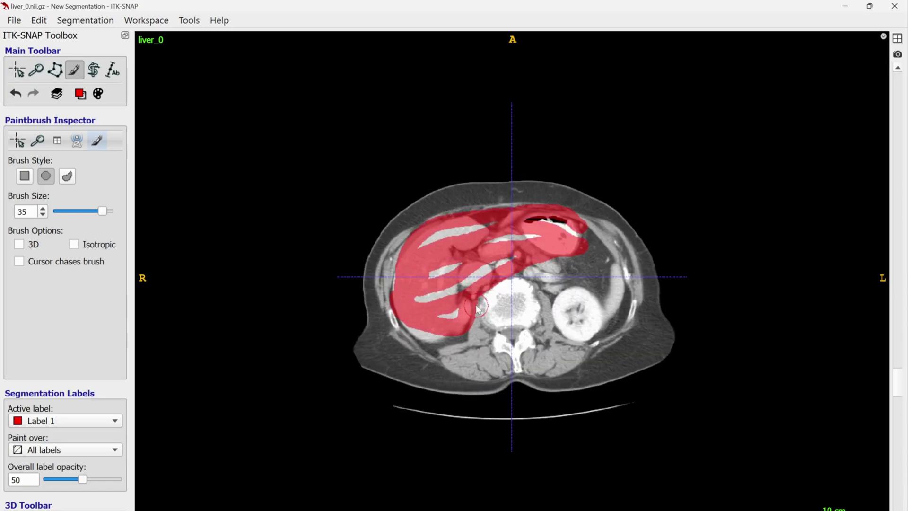
{"action": "scroll", "coordinate": [476, 307], "scroll_direction": "up", "scroll_amount": 8}
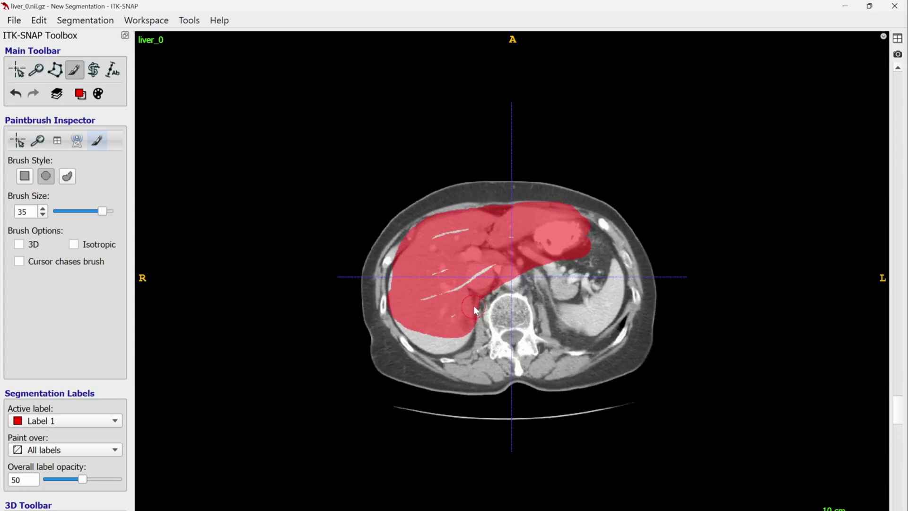
{"action": "scroll", "coordinate": [475, 309], "scroll_direction": "up", "scroll_amount": 8}
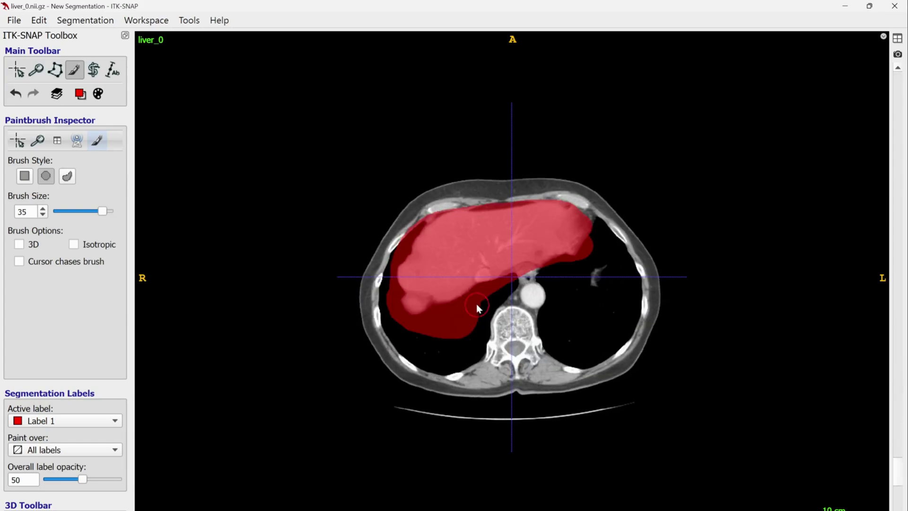
{"action": "mouse_move", "coordinate": [512, 292]}
{"action": "right_mouse_down"}
{"action": "mouse_move", "coordinate": [439, 313]}
{"action": "mouse_move", "coordinate": [500, 317]}
{"action": "mouse_move", "coordinate": [441, 339]}
{"action": "mouse_move", "coordinate": [423, 319]}
{"action": "right_mouse_up"}
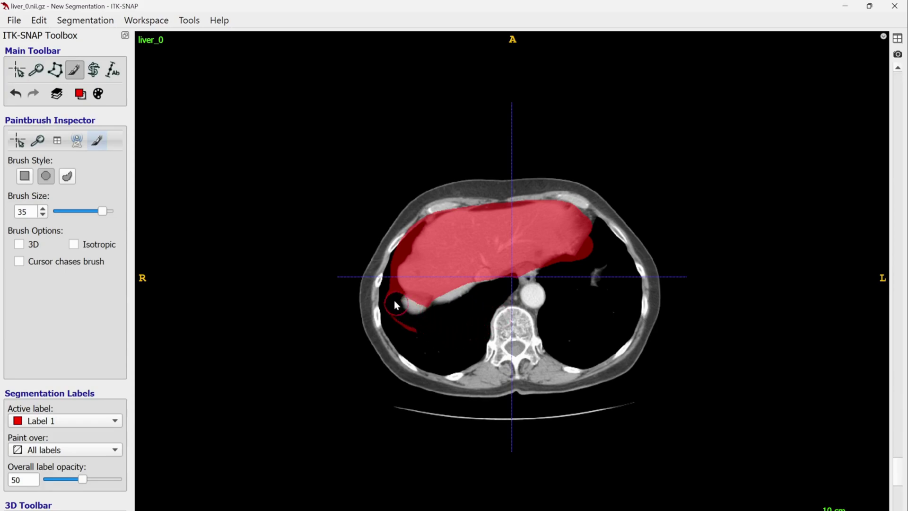
{"action": "mouse_move", "coordinate": [387, 260]}
{"action": "right_mouse_down"}
{"action": "mouse_move", "coordinate": [418, 222]}
{"action": "mouse_move", "coordinate": [386, 288]}
{"action": "mouse_move", "coordinate": [387, 323]}
{"action": "mouse_move", "coordinate": [407, 326]}
{"action": "right_mouse_up"}
{"action": "mouse_move", "coordinate": [461, 274]}
{"action": "left_mouse_down"}
{"action": "mouse_move", "coordinate": [449, 298]}
{"action": "mouse_move", "coordinate": [406, 287]}
{"action": "left_mouse_up"}
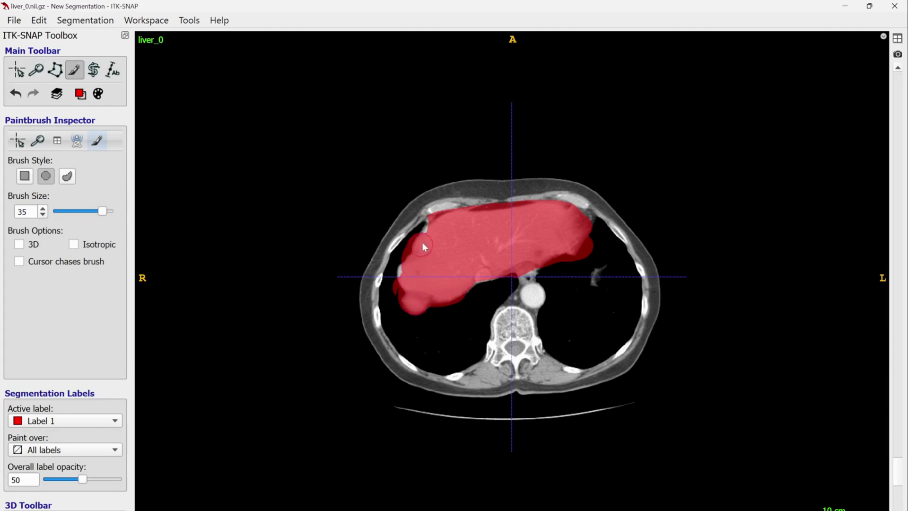
{"action": "right_click_drag", "start_coordinate": [418, 225], "coordinate": [387, 292]}
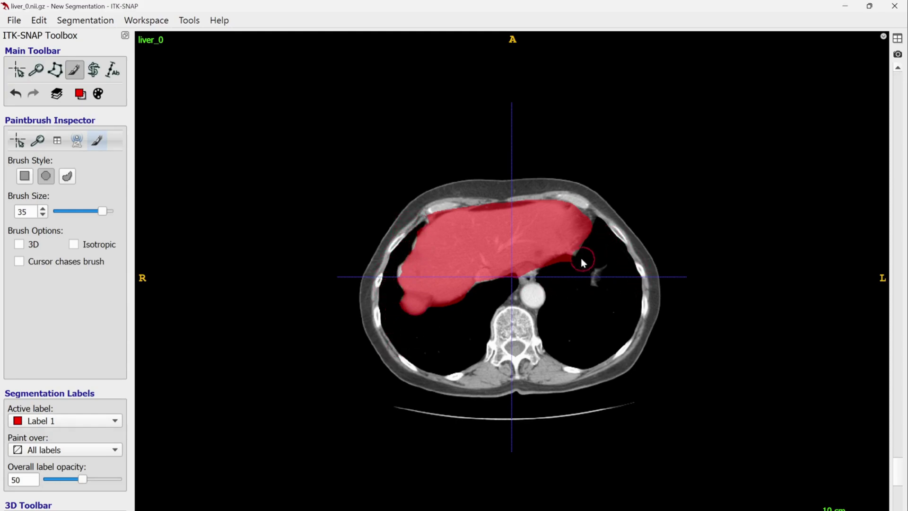
{"action": "right_click_drag", "start_coordinate": [581, 260], "coordinate": [553, 264]}
Choose Save Segmentation Image from the Segmentation menu
{"action": "left_click", "coordinate": [93, 23]}
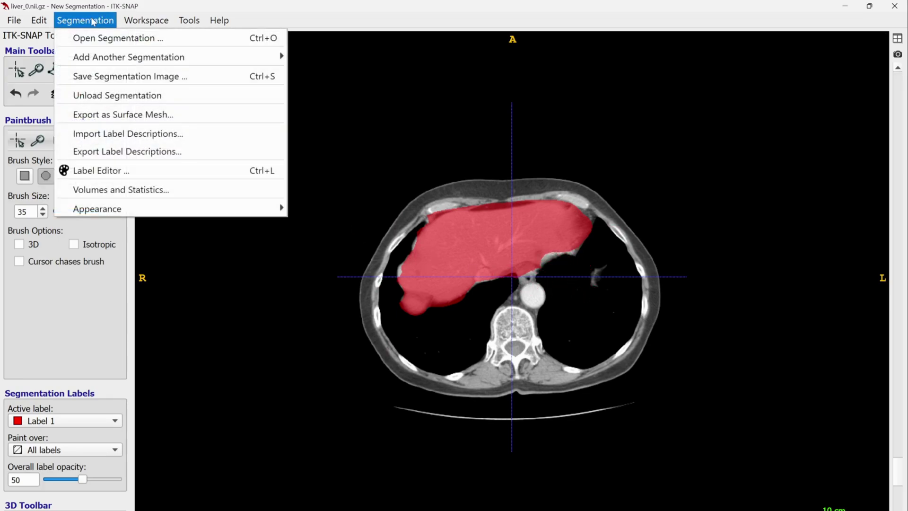
{"action": "left_click", "coordinate": [122, 77]}
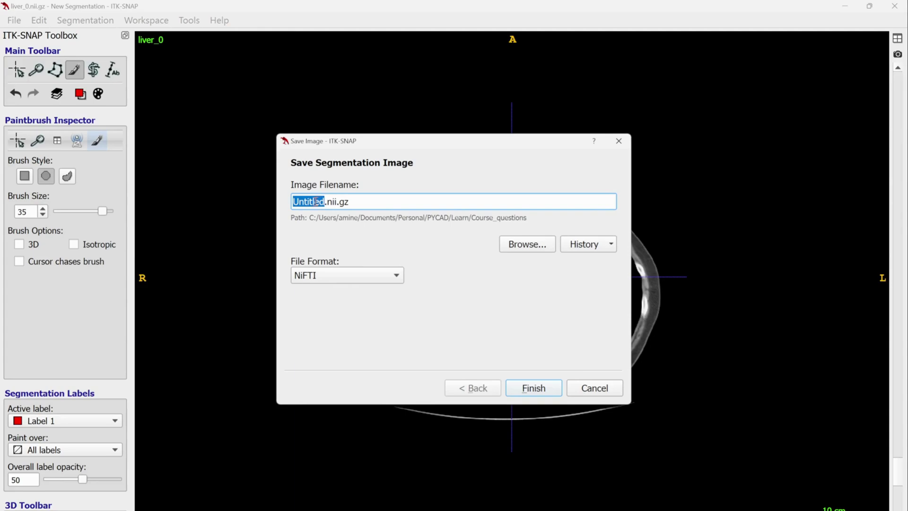
Name the segmentation file segmentation_file.nii.gz and close the save dialog
{"action": "type", "text": "segmentation_f"}
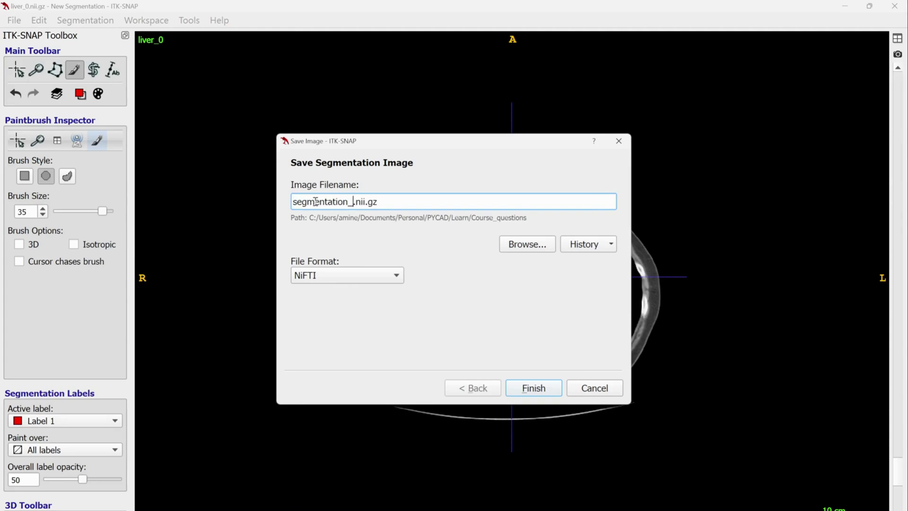
{"action": "type", "text": "ile"}
{"action": "left_click", "coordinate": [592, 388]}
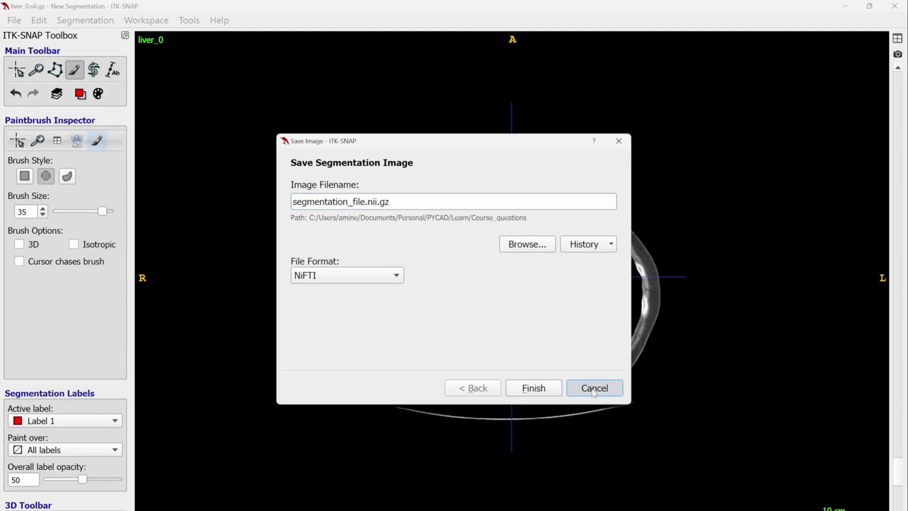